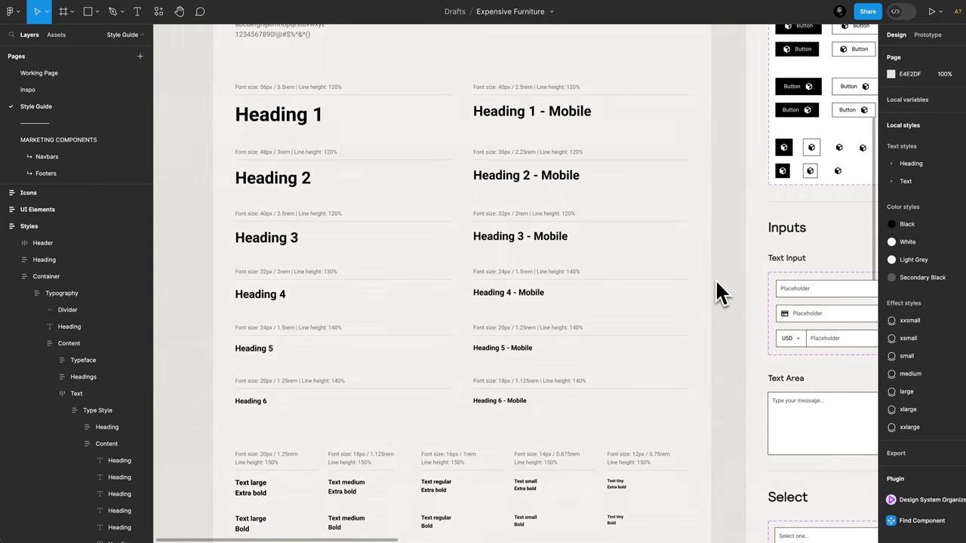
Scroll and pan past the heading type scale to the six-photo interior inspiration board
scroll(716, 266, down, 3)
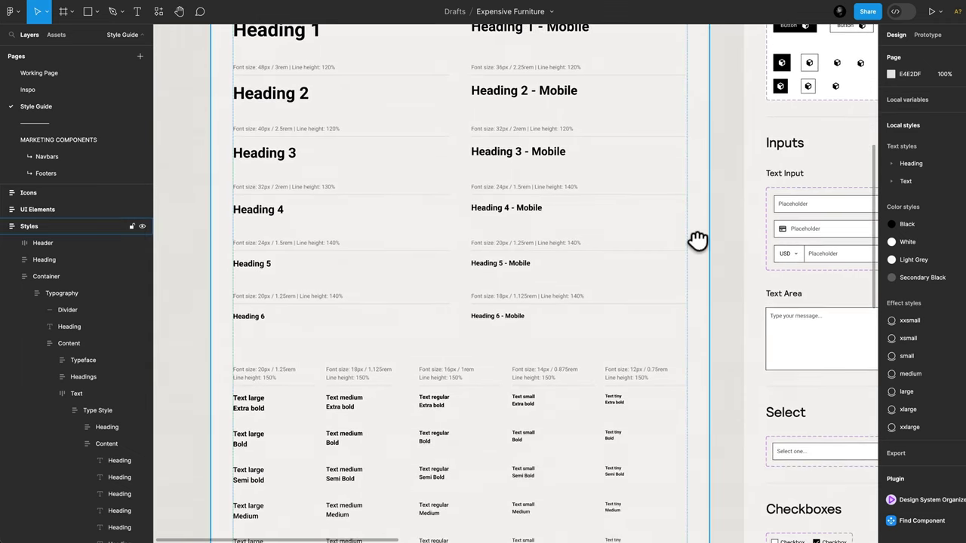
scroll(698, 240, down, 10)
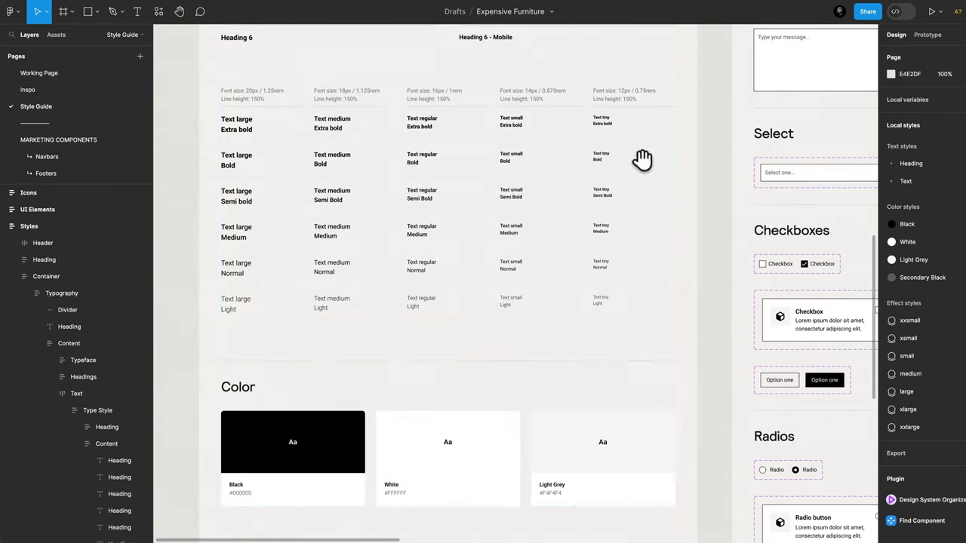
drag(641, 158, 643, 309)
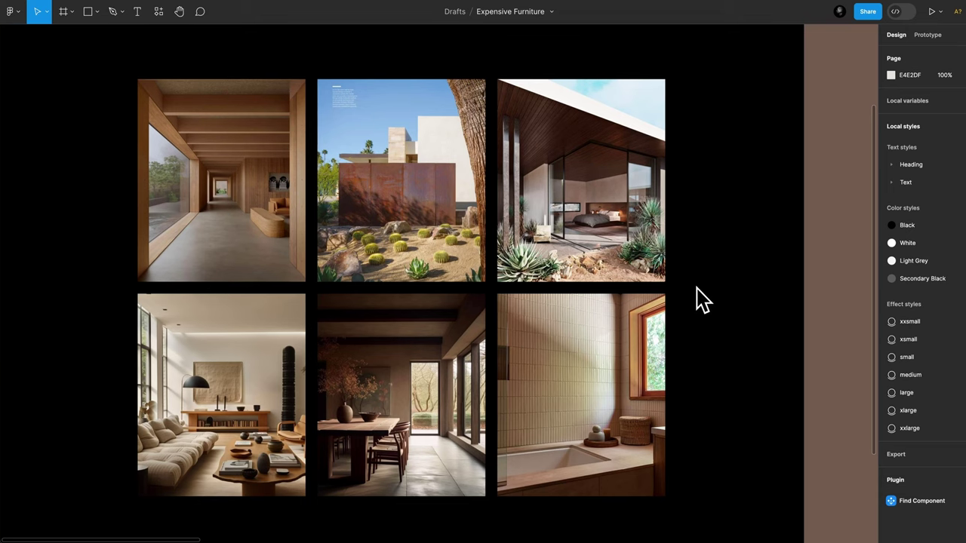
Pan past the KEY WORDS board to the frame of hero heading typeface variants
scroll(702, 301, down, 3)
drag(702, 300, 548, 257)
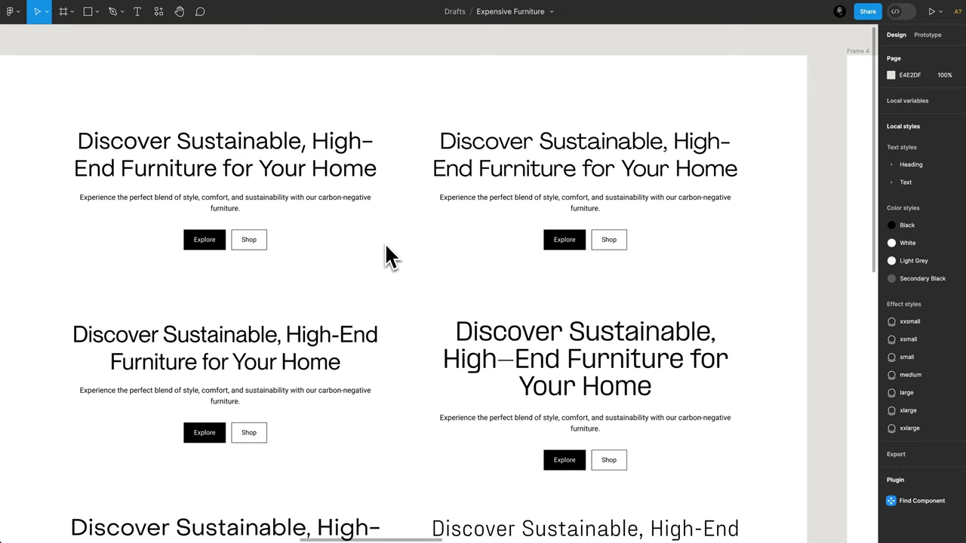
scroll(384, 242, right, 1)
scroll(384, 243, down, 1)
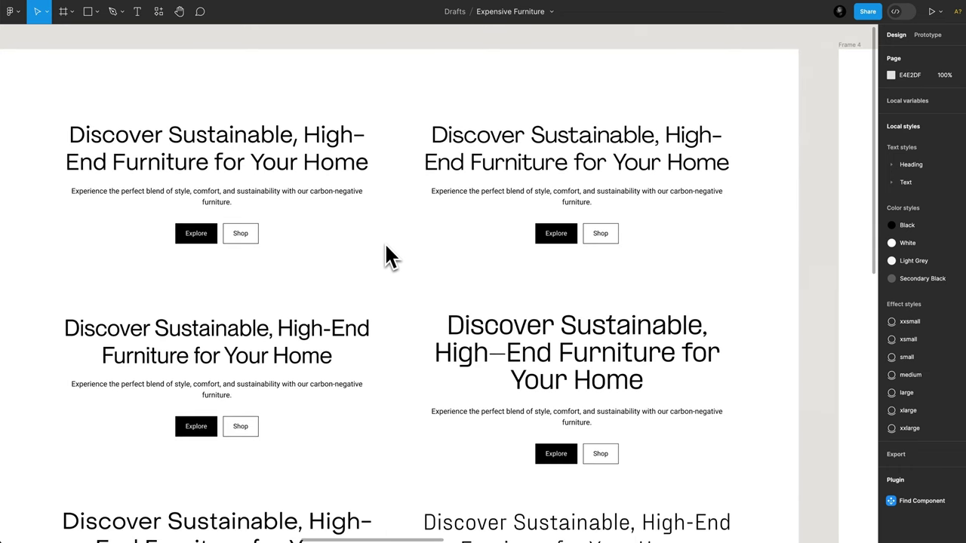
scroll(386, 246, down, 3)
scroll(385, 246, left, 1)
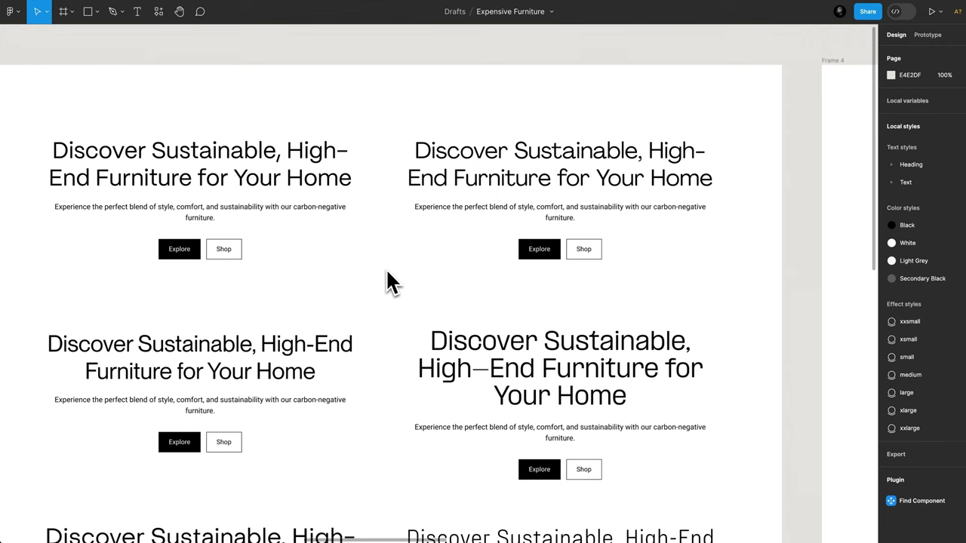
scroll(390, 283, down, 3)
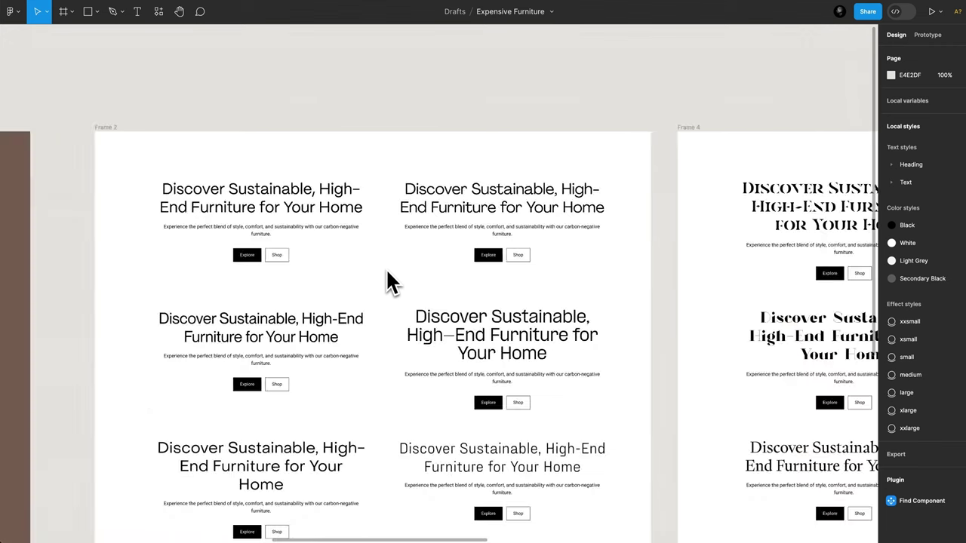
scroll(386, 268, right, 5)
scroll(387, 275, right, 2)
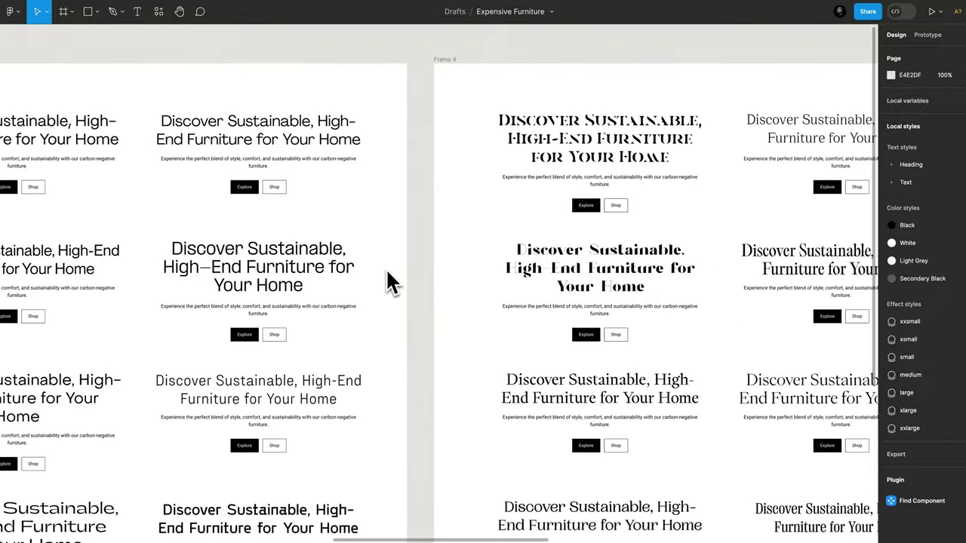
scroll(388, 276, down, 5)
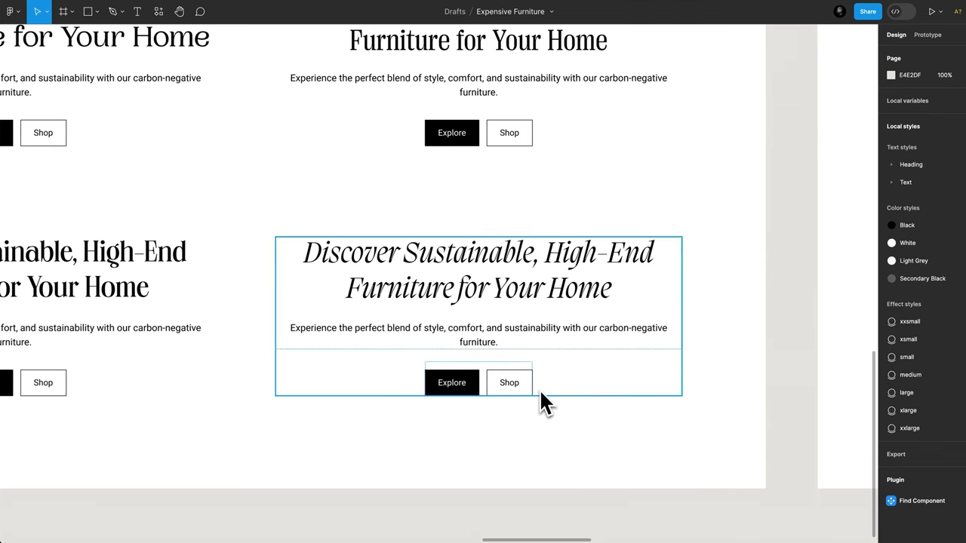
ctrl+scroll(539, 389, up, 3)
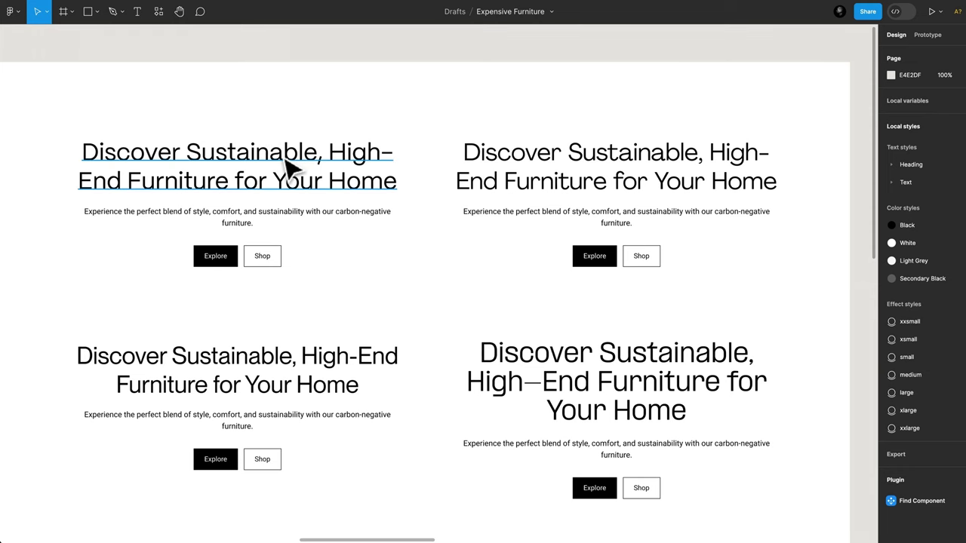
click(292, 167)
key(Escape)
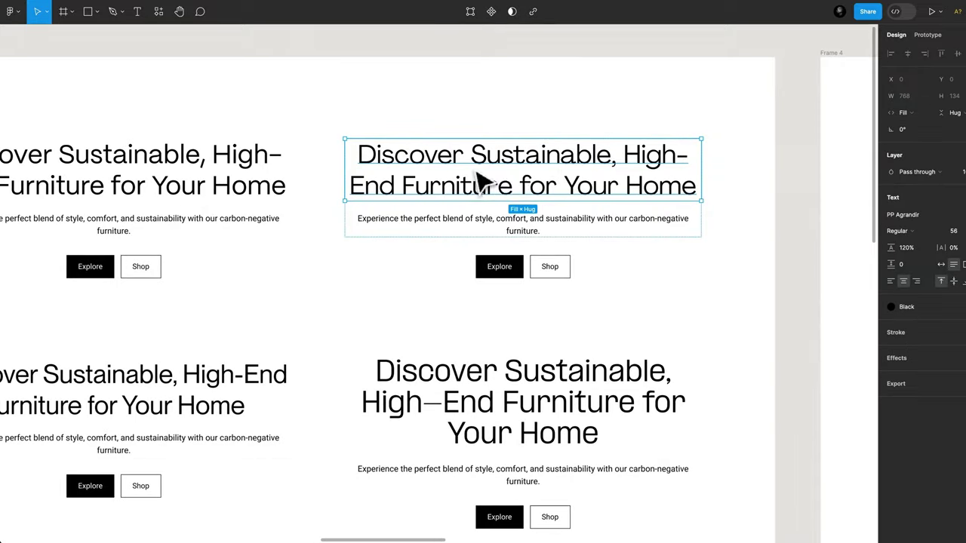
ctrl+scroll(527, 182, up, 5)
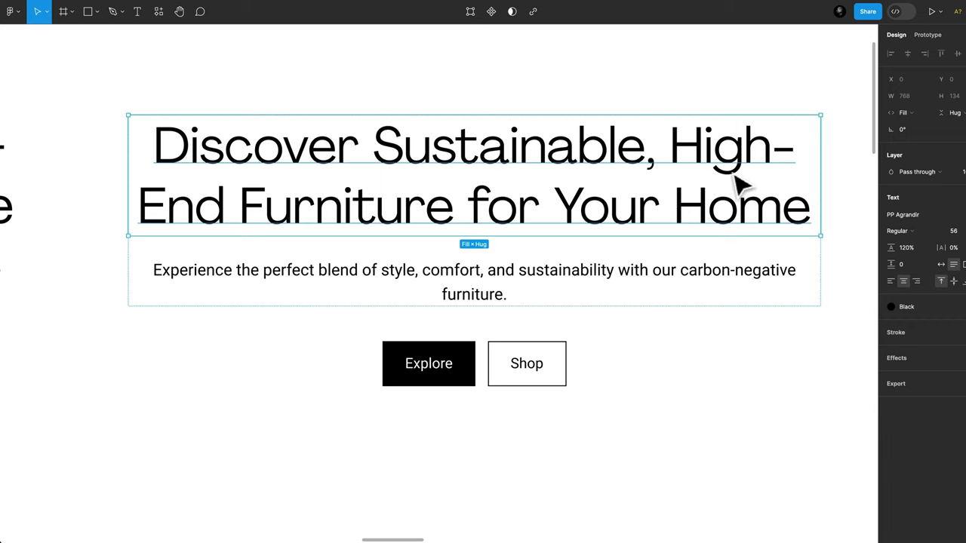
scroll(631, 219, down, 3)
click(298, 241)
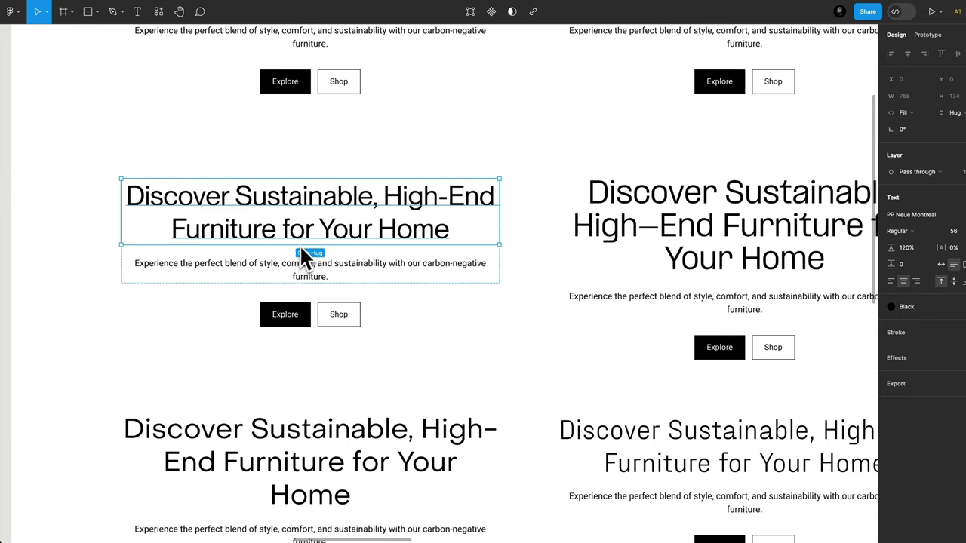
click(782, 248)
scroll(468, 237, up, 3)
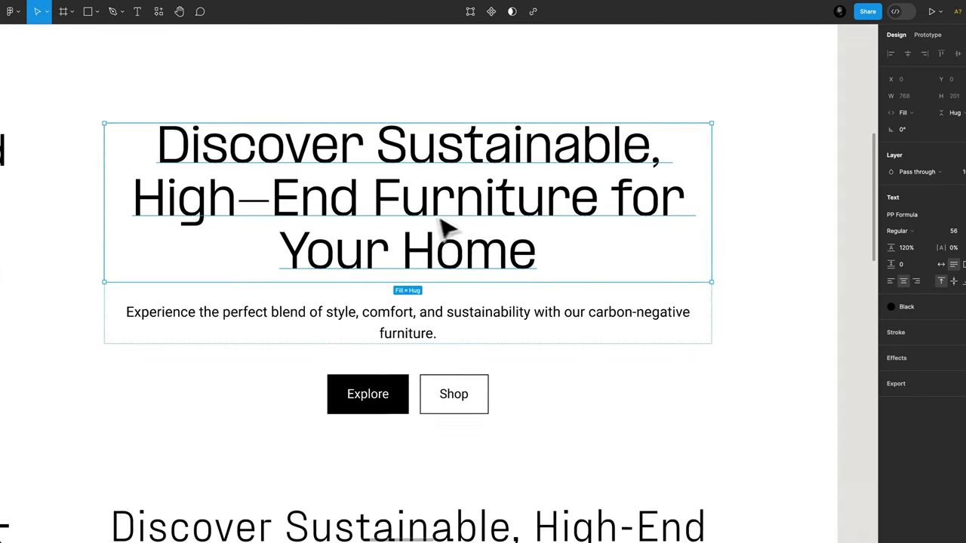
scroll(431, 220, up, 1)
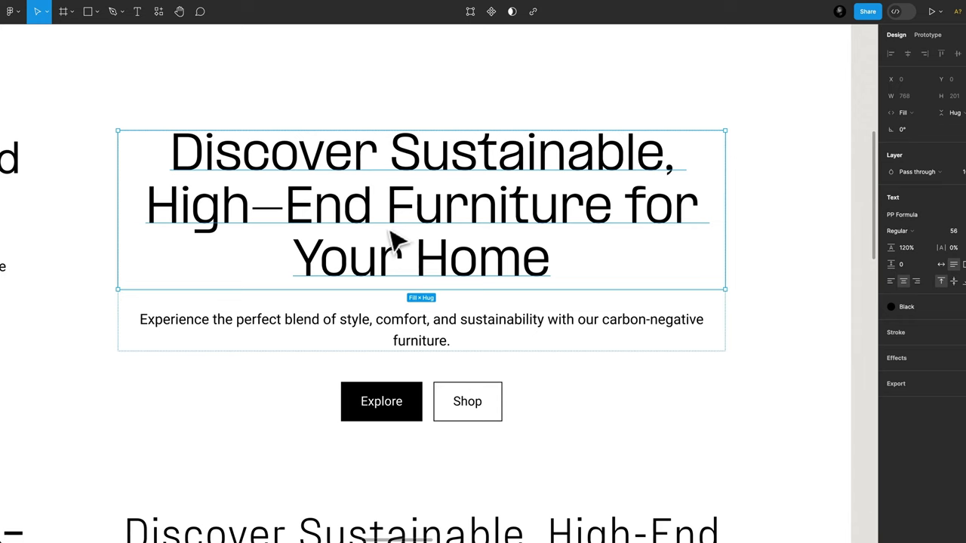
scroll(313, 274, left, 10)
scroll(312, 274, down, 8)
scroll(313, 274, left, 5)
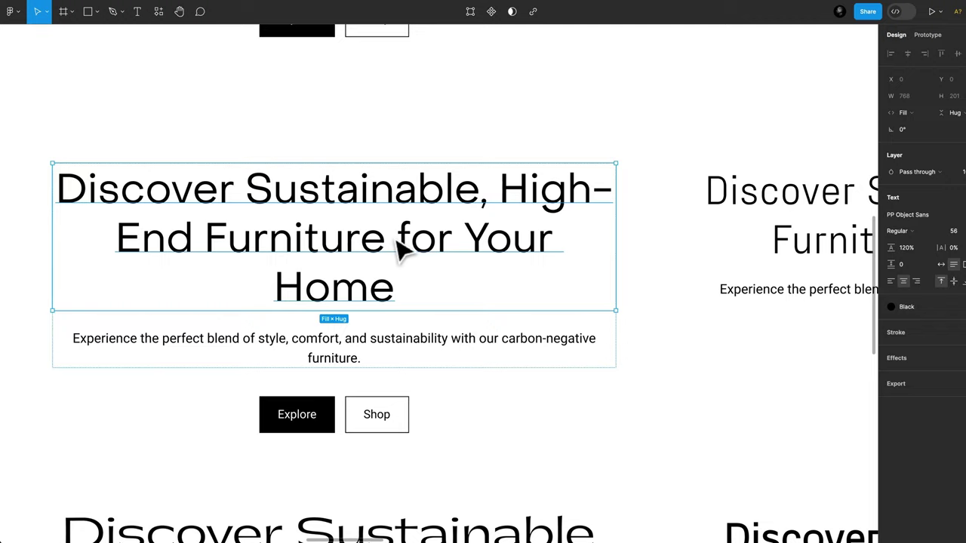
scroll(403, 250, right, 10)
click(498, 234)
scroll(498, 230, up, 1)
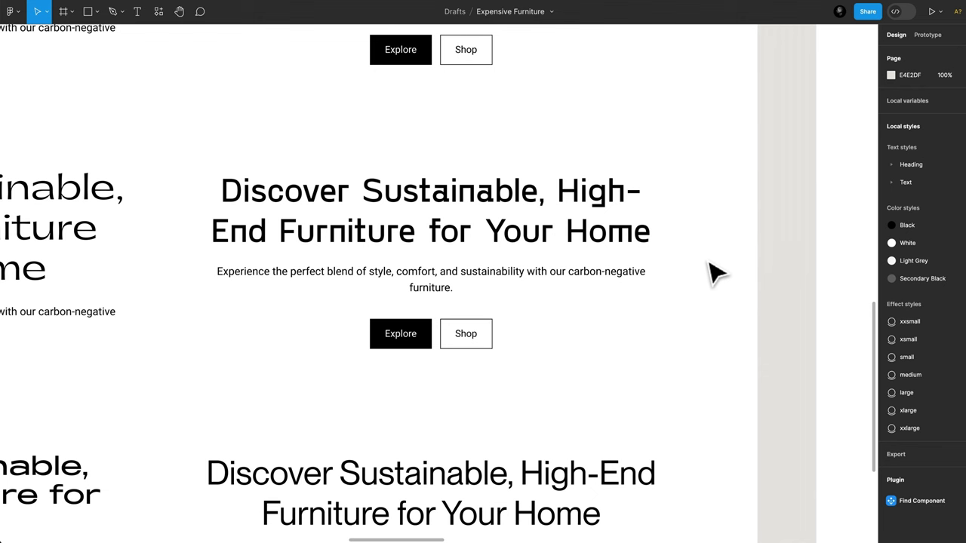
click(621, 240)
click(714, 261)
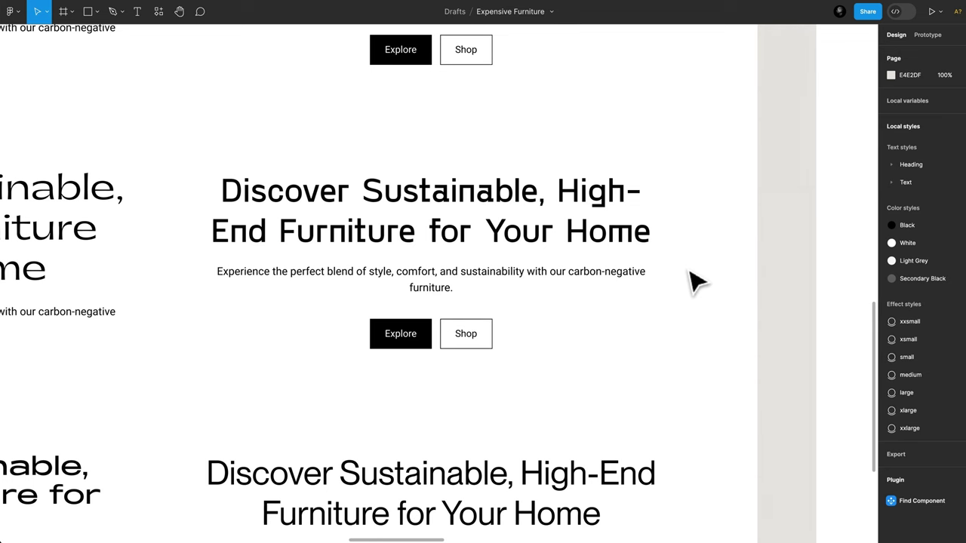
scroll(695, 280, left, 1)
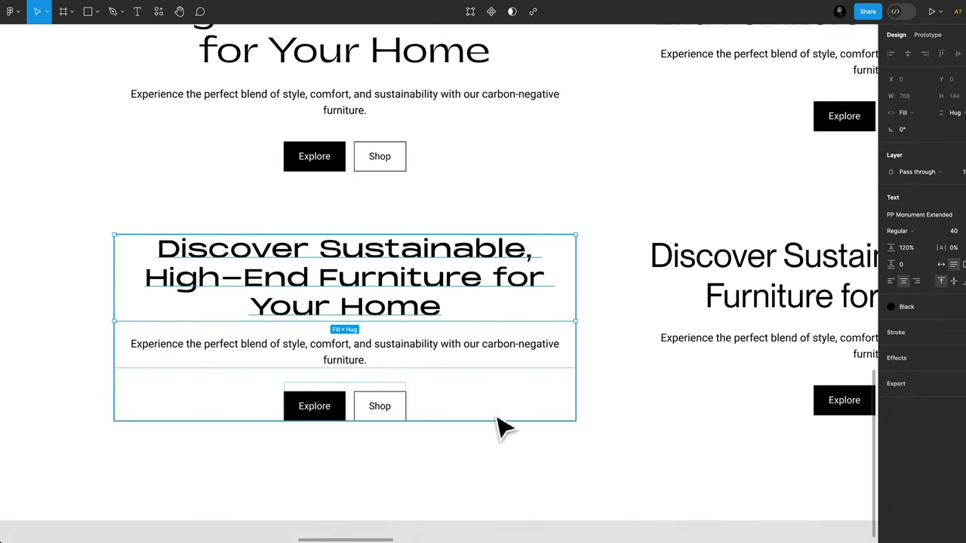
scroll(504, 428, up, 2)
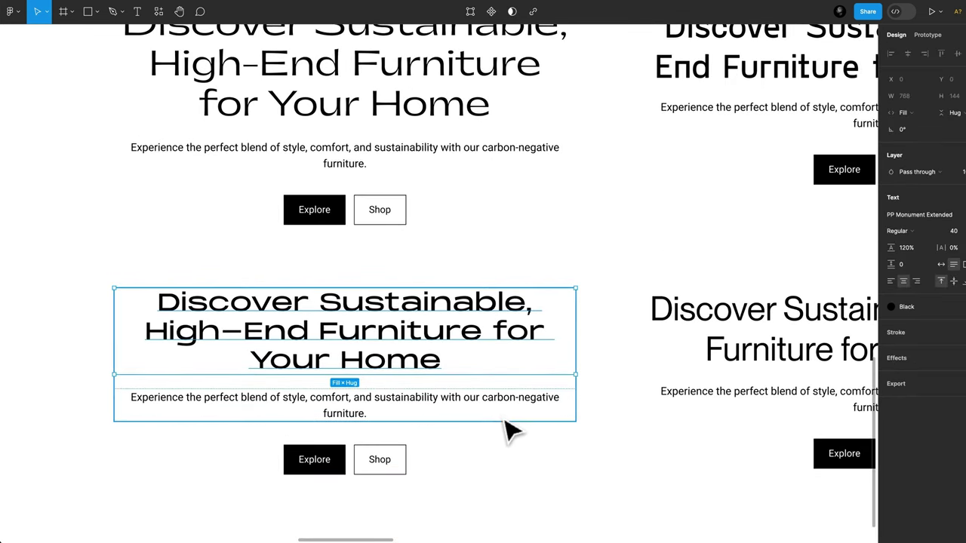
scroll(506, 428, up, 1)
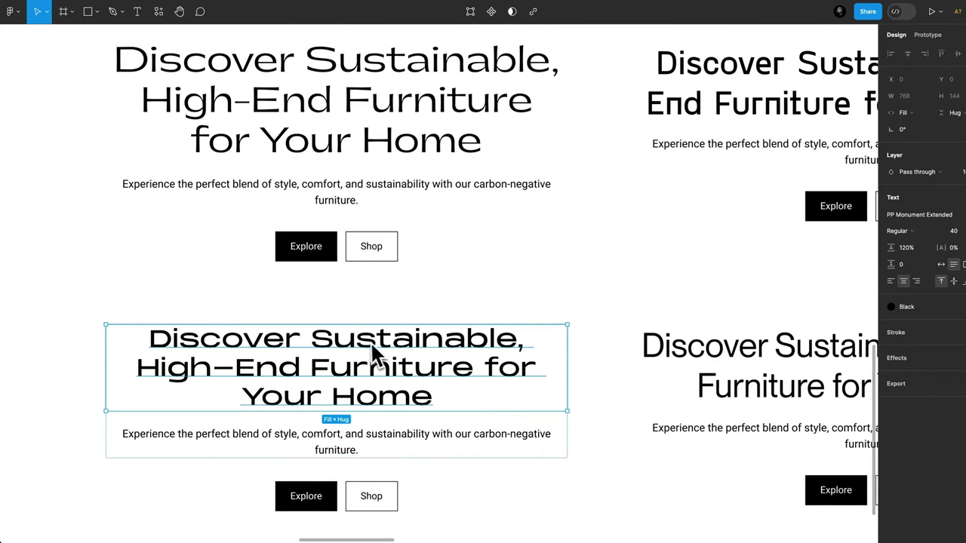
scroll(458, 431, down, 1)
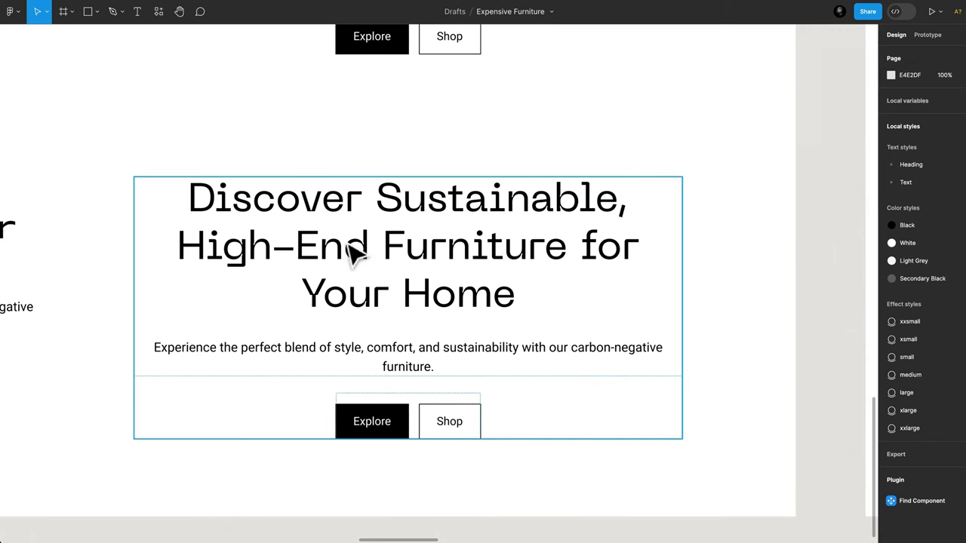
ctrl+scroll(361, 258, up, 5)
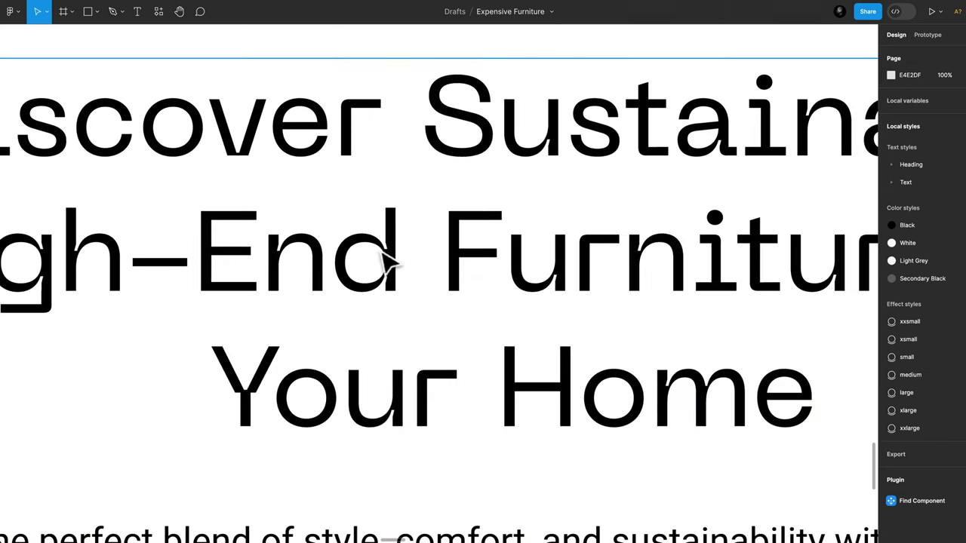
ctrl+scroll(375, 264, down, 4)
ctrl+scroll(406, 281, down, 3)
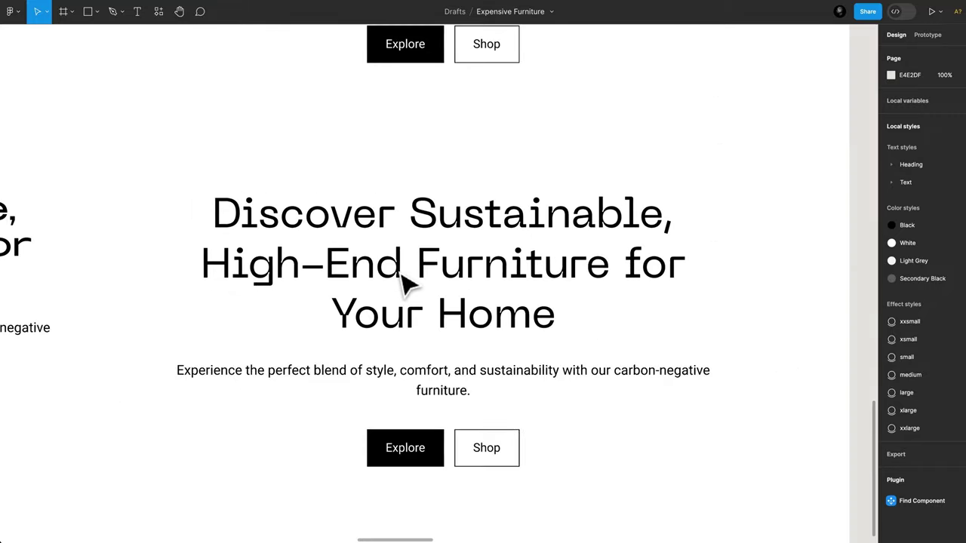
ctrl+scroll(393, 287, down, 4)
scroll(385, 291, left, 3)
scroll(385, 290, down, 5)
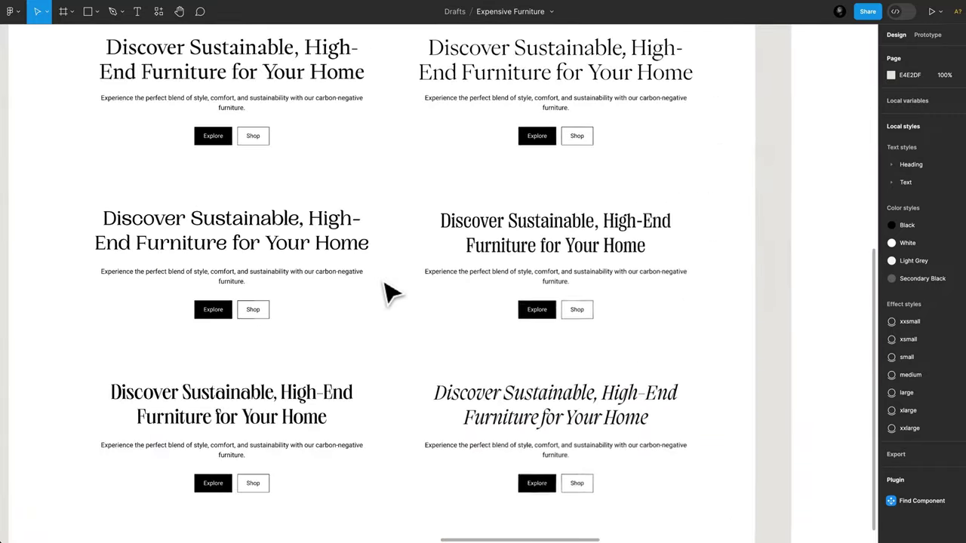
scroll(389, 292, down, 3)
scroll(386, 291, up, 2)
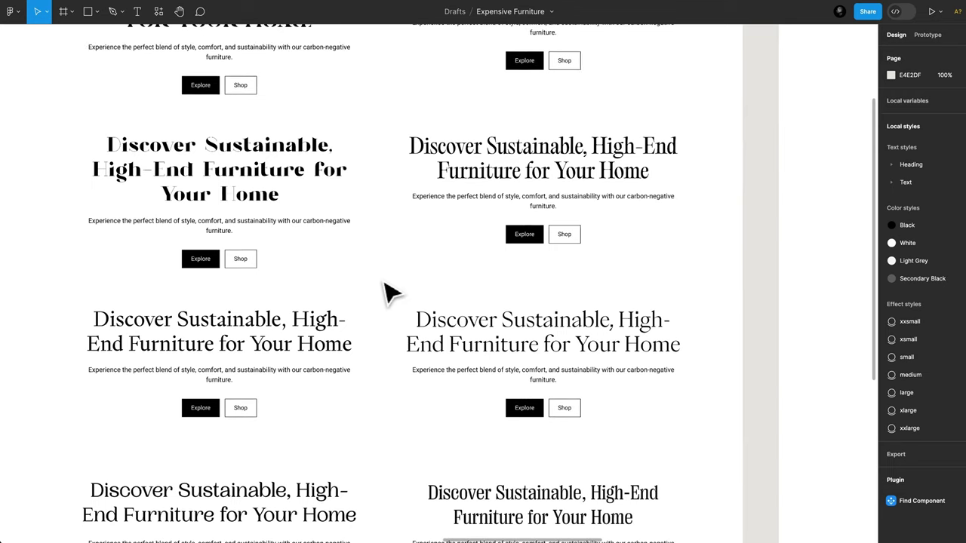
scroll(388, 291, down, 6)
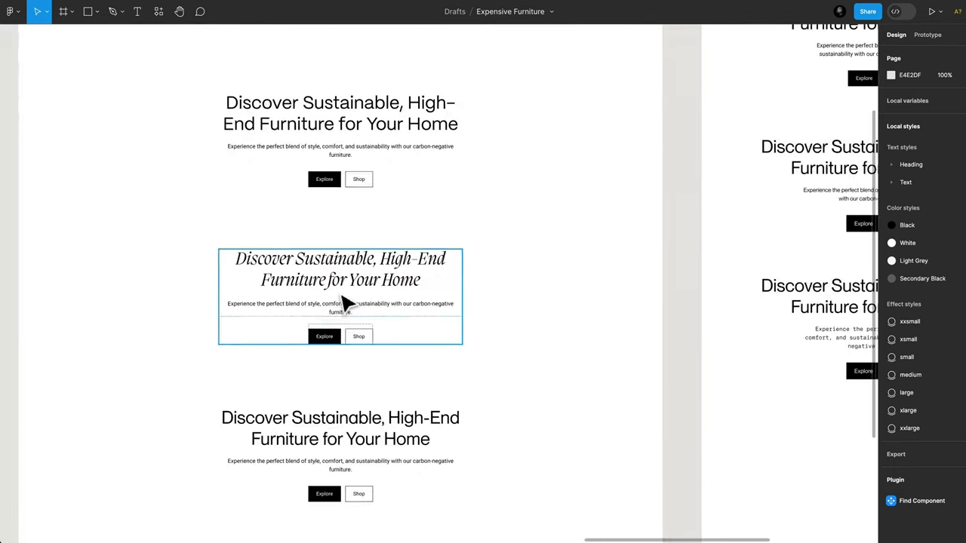
click(346, 302)
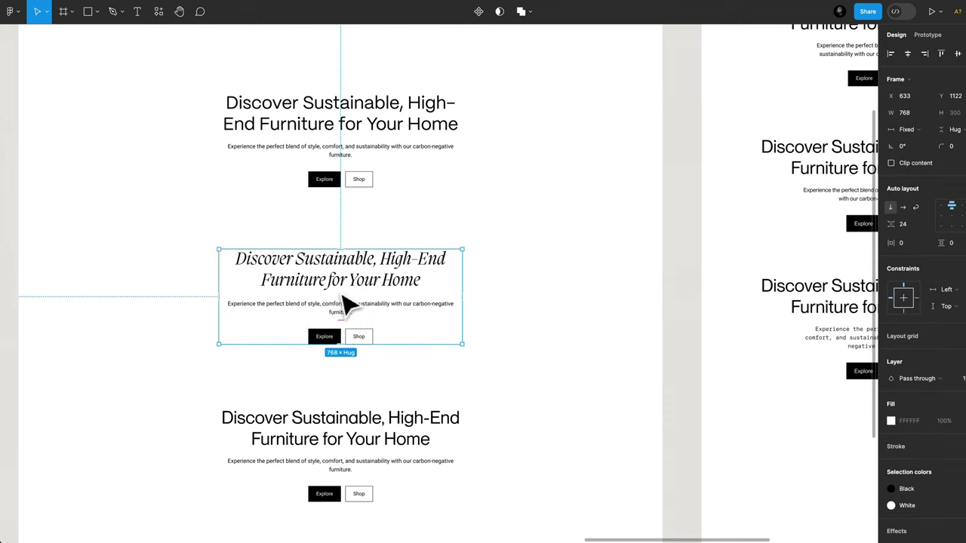
click(341, 458)
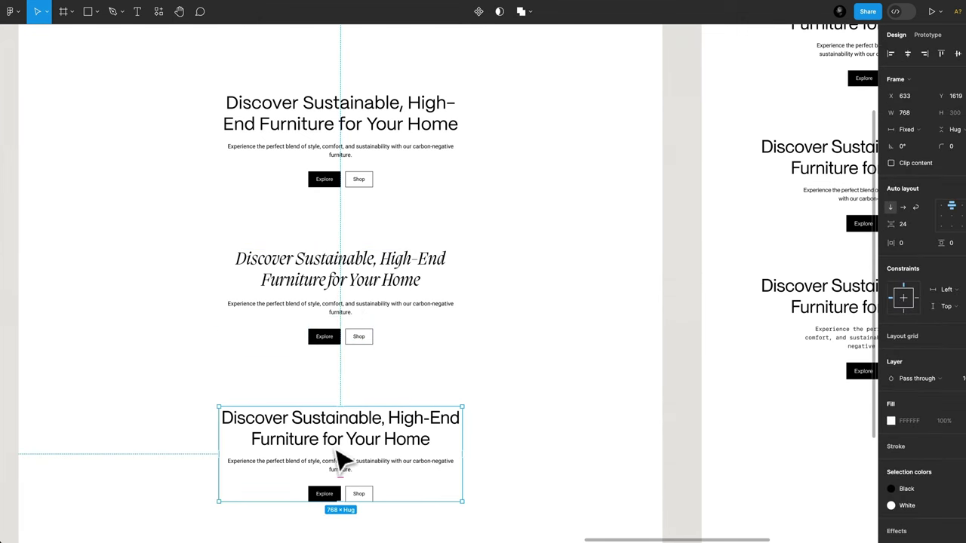
click(366, 136)
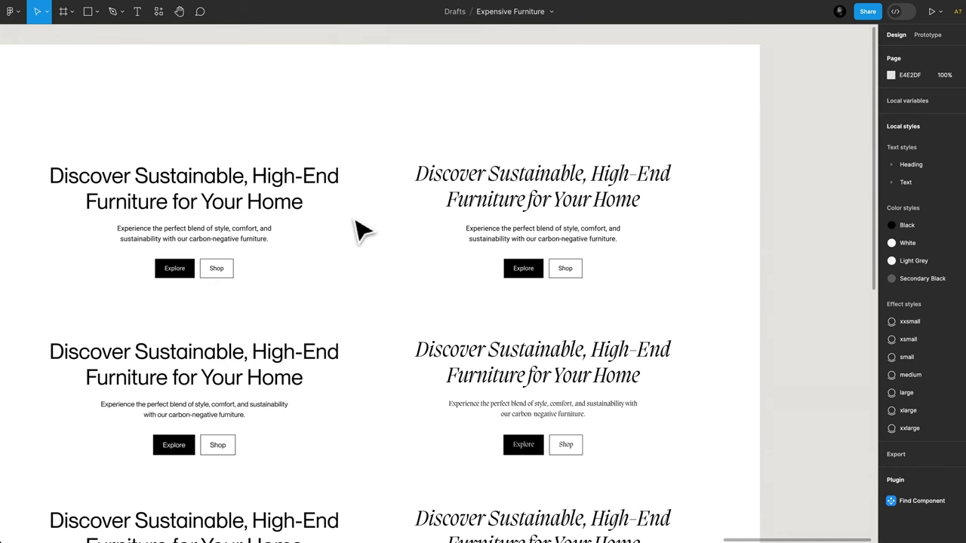
Scroll over to Frame 3, the KEY WORDS mood board beside Frame 2
scroll(361, 230, down, 3)
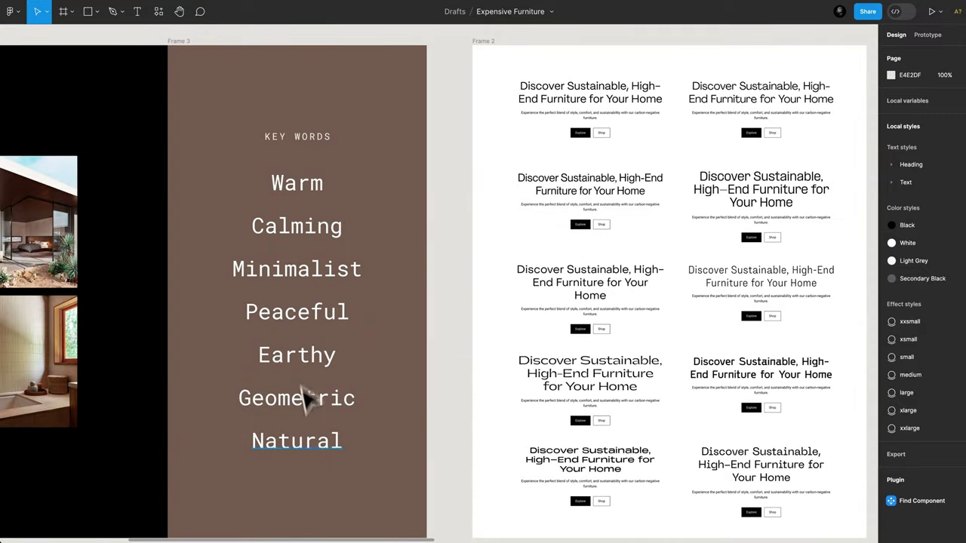
Scroll the canvas back to the style guide's Roboto Heading 1–6 scale and components
scroll(317, 472, right, 4)
scroll(317, 472, down, 1)
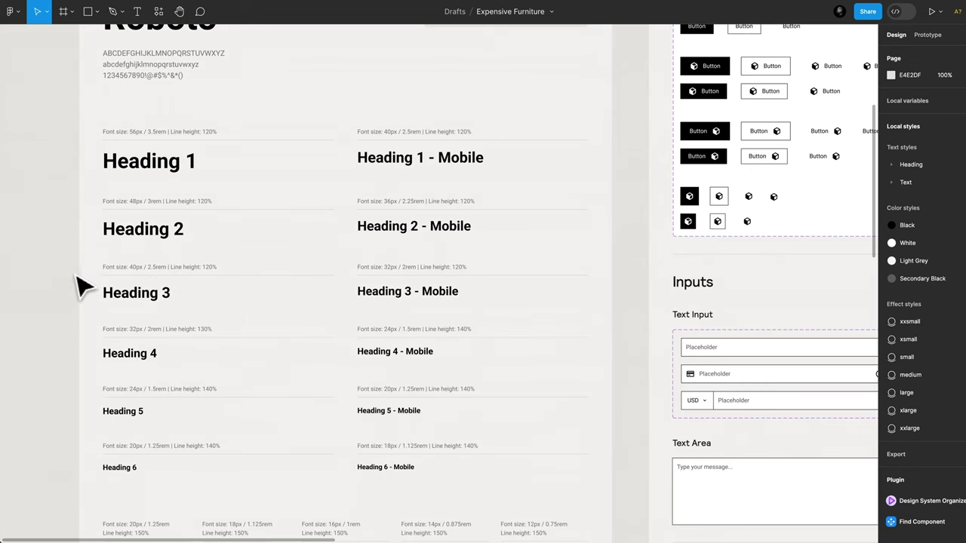
Scroll up the style guide and bring up the list of heading text styles
scroll(181, 253, up, 2)
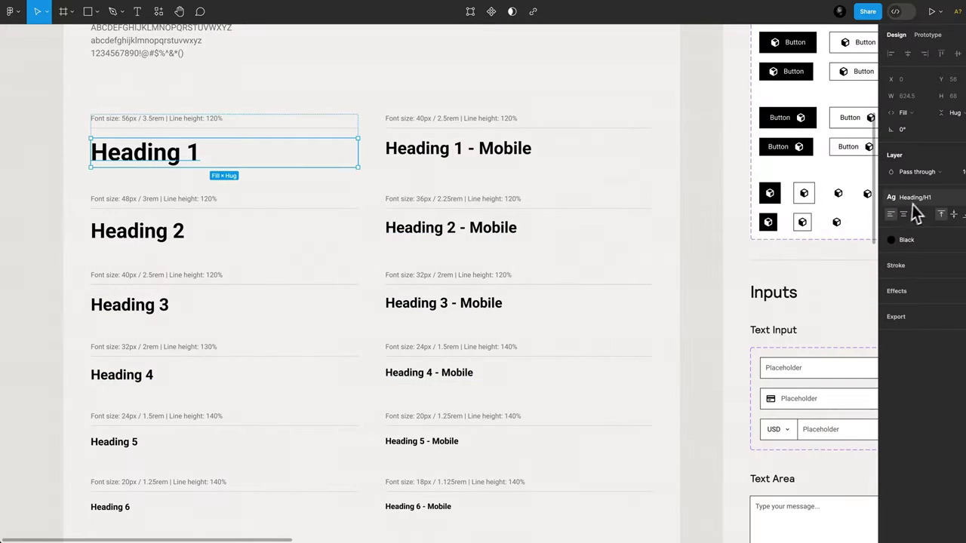
click(914, 201)
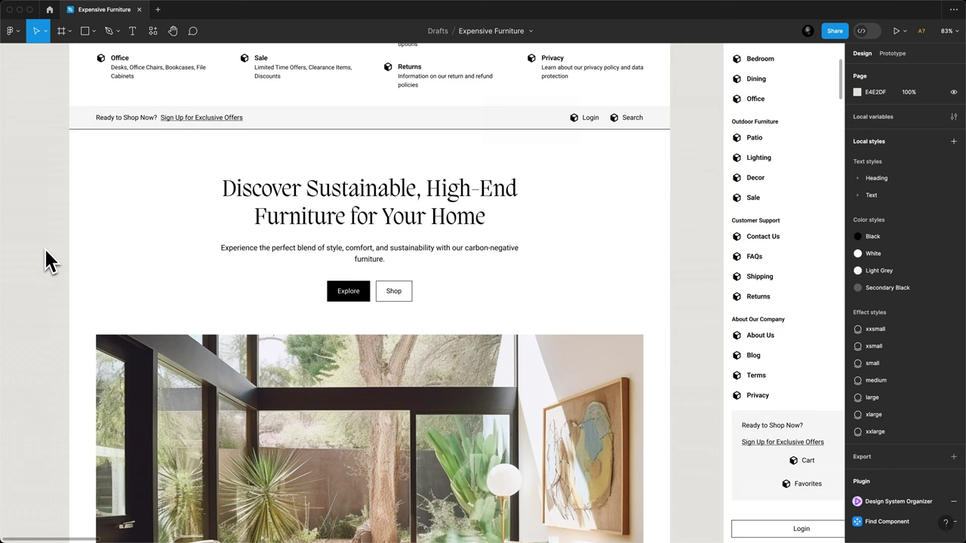
Set the H1 text style's line height to 110%, after briefly trying 100%
click(384, 215)
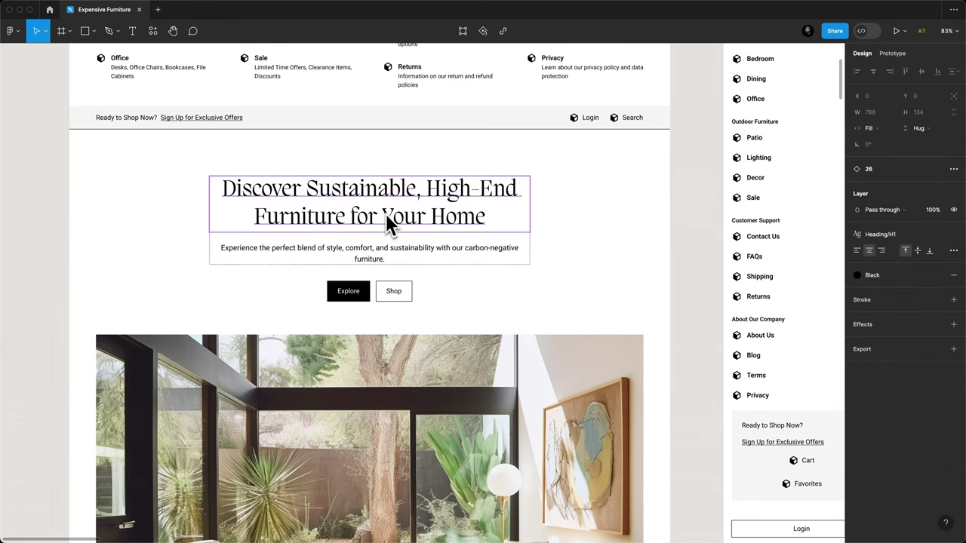
click(881, 235)
click(948, 311)
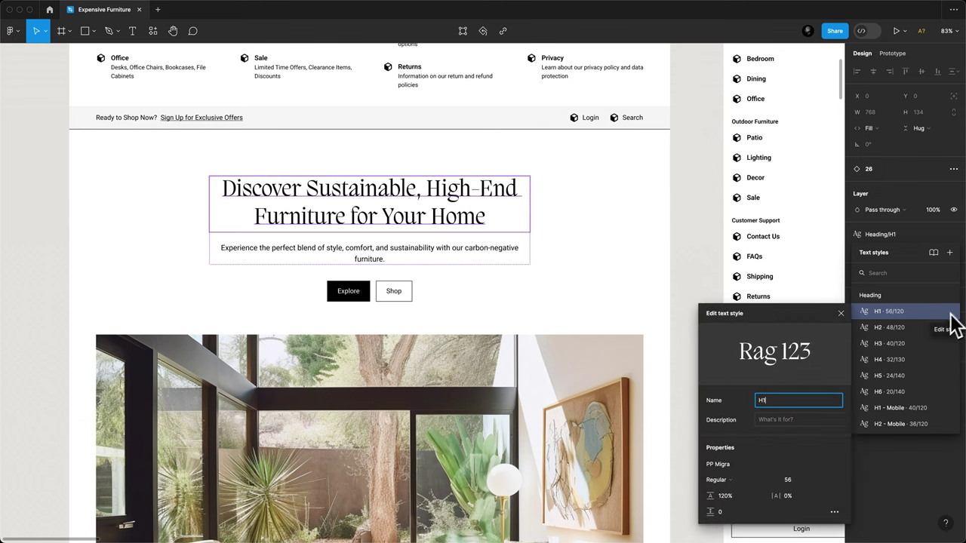
click(733, 496)
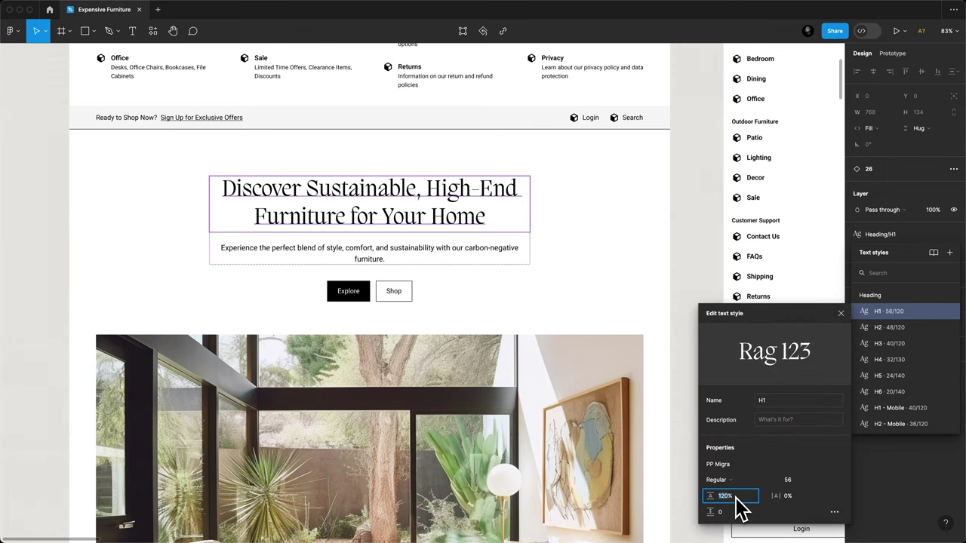
text(110)
key(Return)
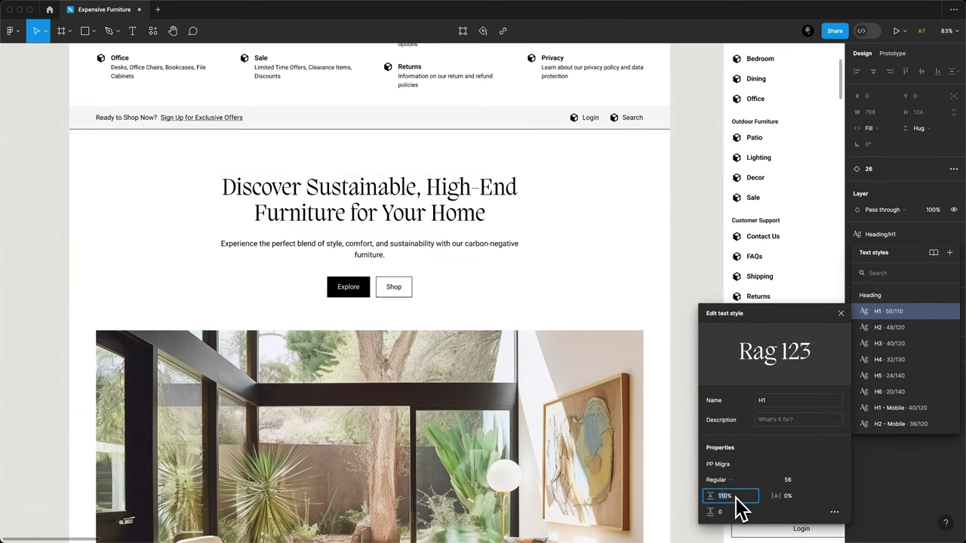
text(100)
key(Return)
text(110)
key(Return)
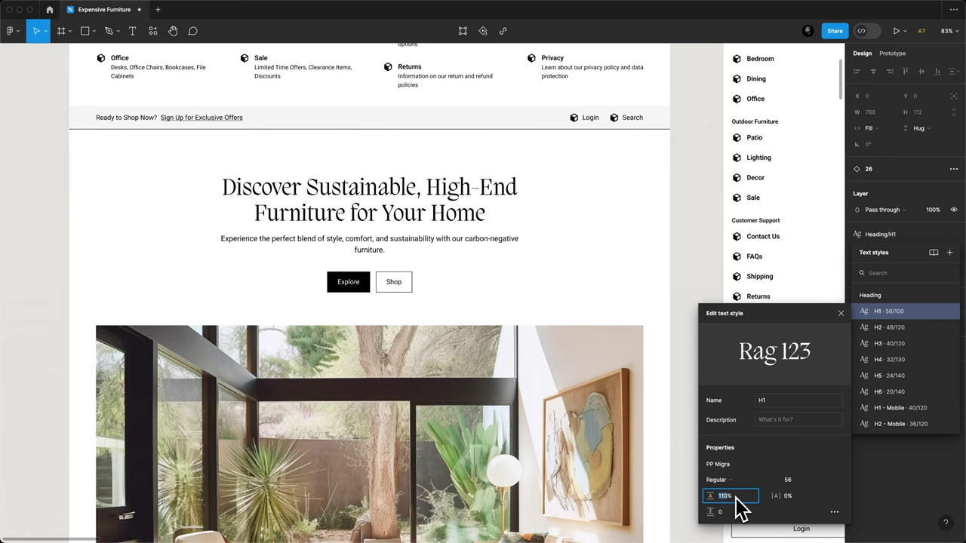
click(718, 283)
Set the H2 style's line height to 110% via the Innovative Furniture Production Methods heading
scroll(710, 276, down, 10)
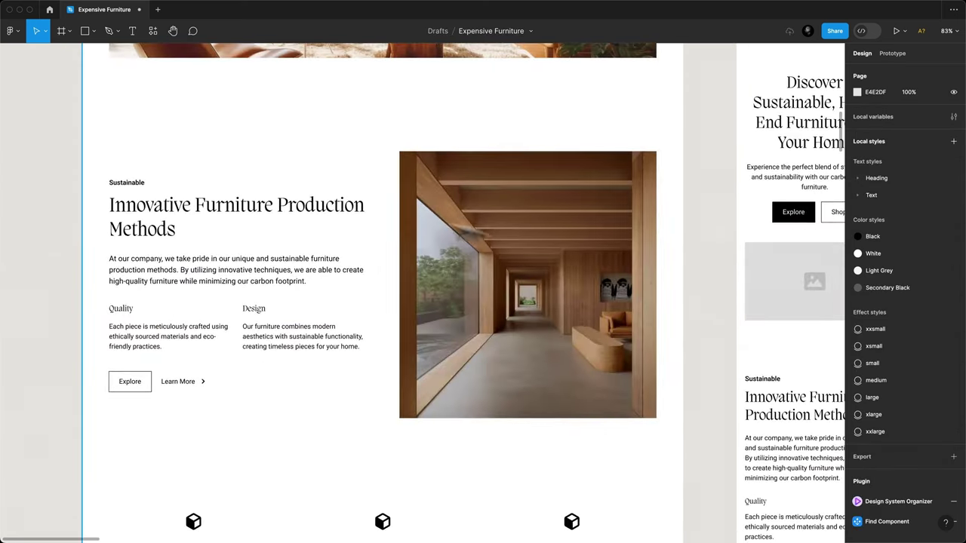
click(313, 209)
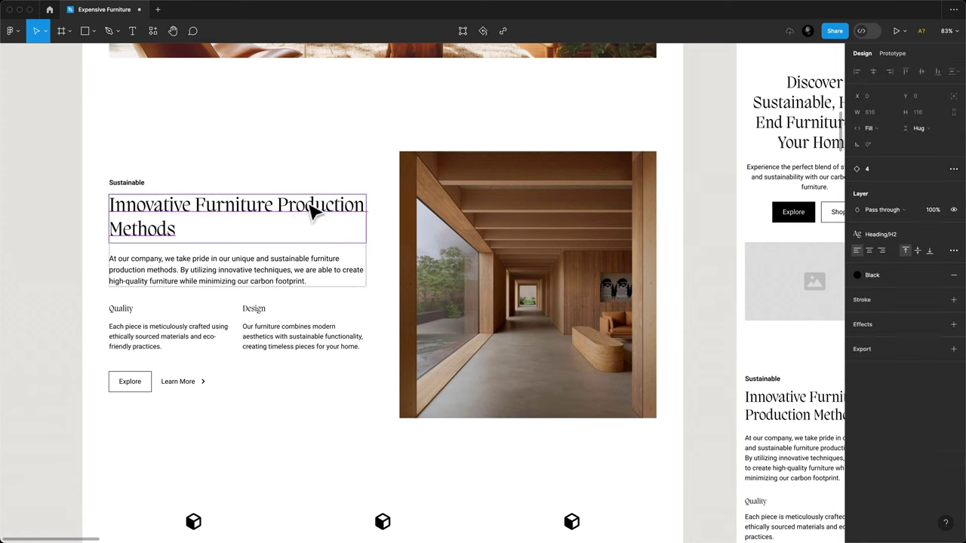
click(878, 235)
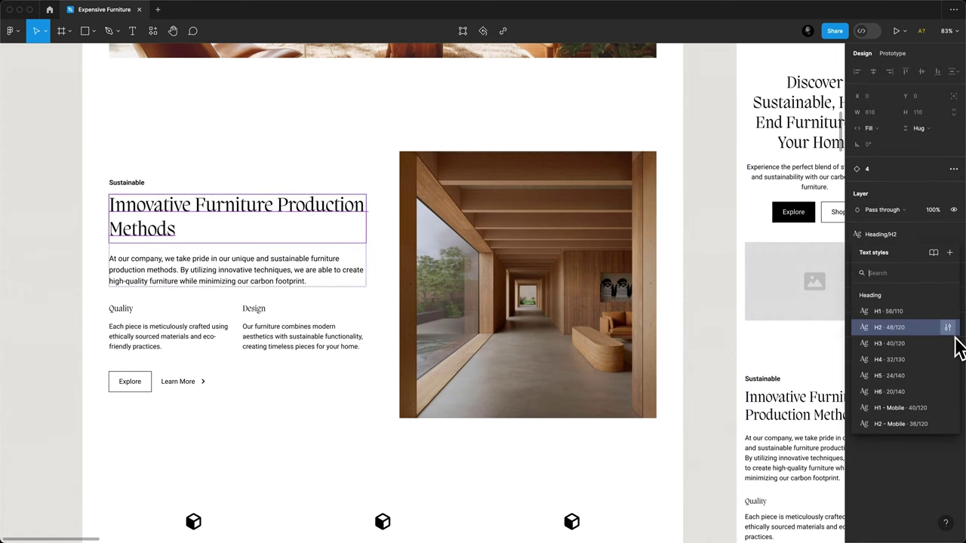
click(949, 328)
click(731, 509)
text(110)
key(Return)
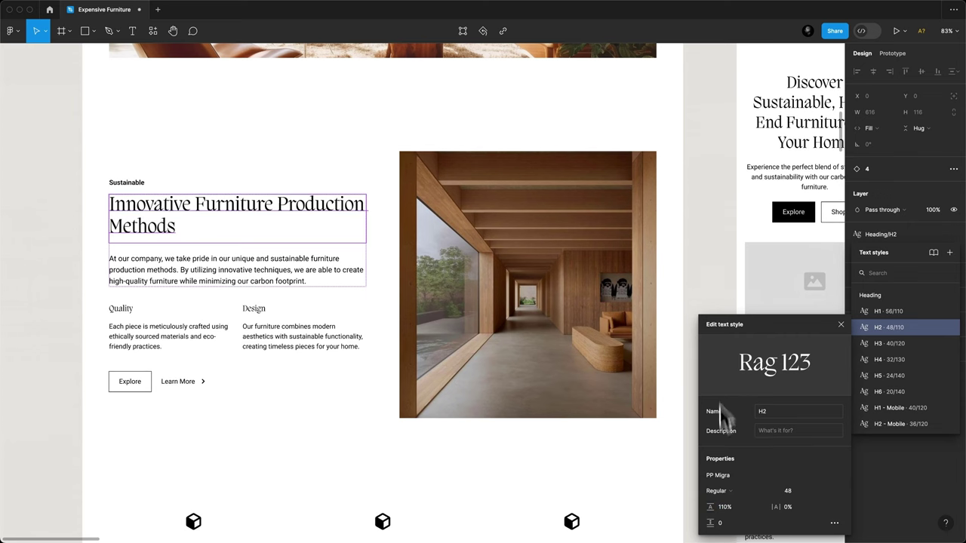
key(Escape)
scroll(362, 243, down, 10)
scroll(361, 240, down, 2)
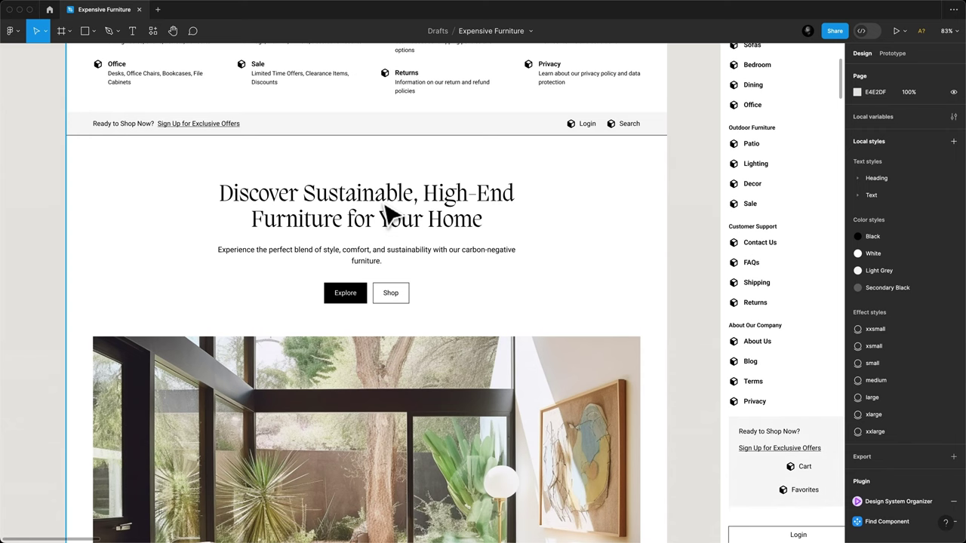
Tighten the H1 text style's letter spacing to -2%, then nudge it one step tighter
click(386, 213)
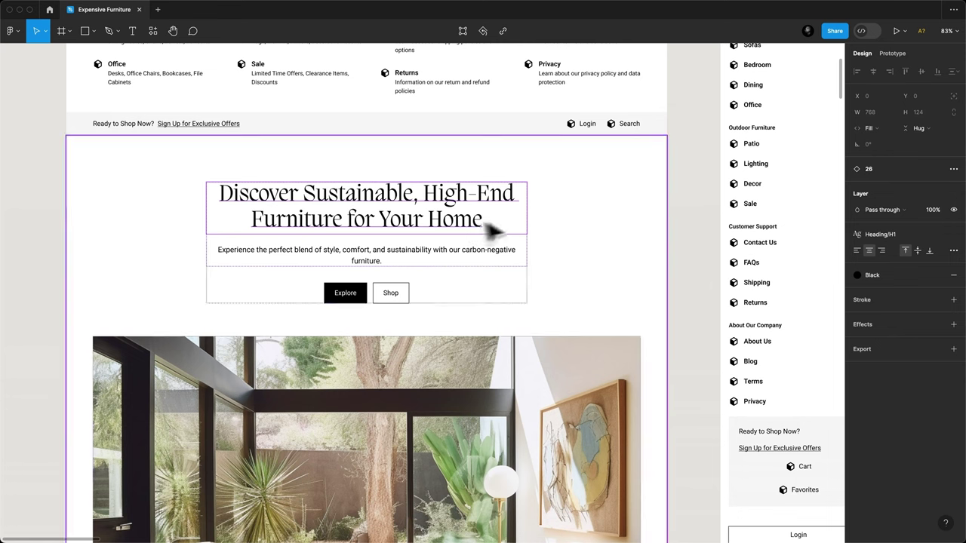
click(872, 238)
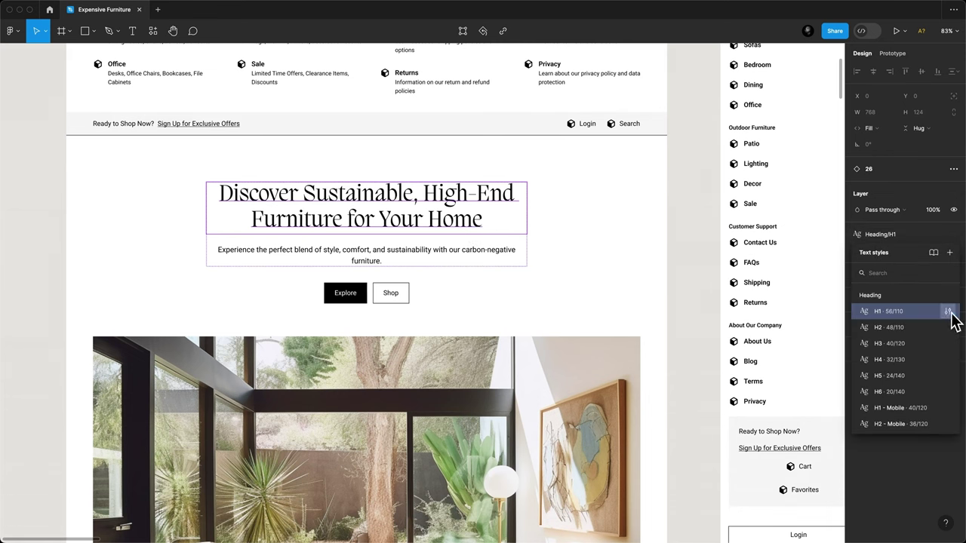
click(948, 311)
click(789, 496)
text(-2)
key(Return)
key(Down)
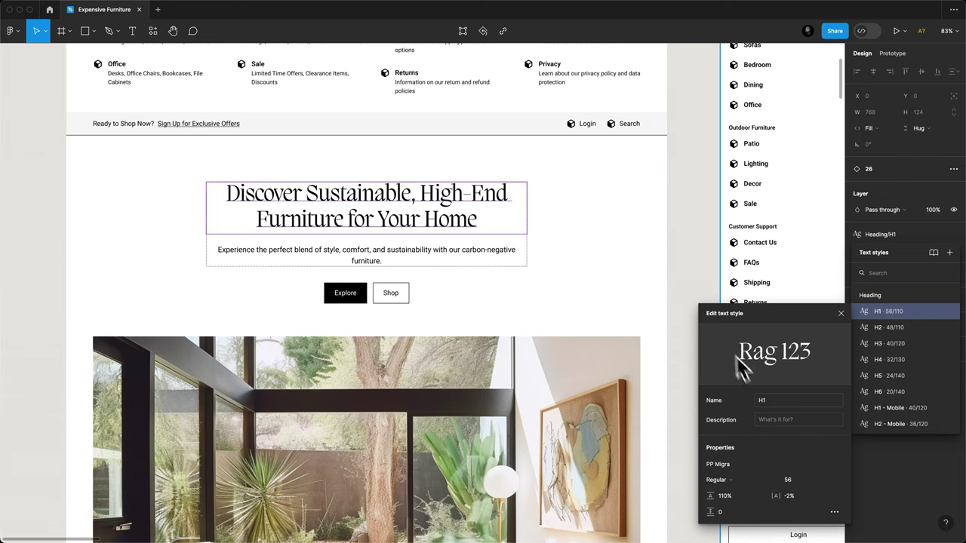
click(693, 275)
scroll(693, 276, down, 10)
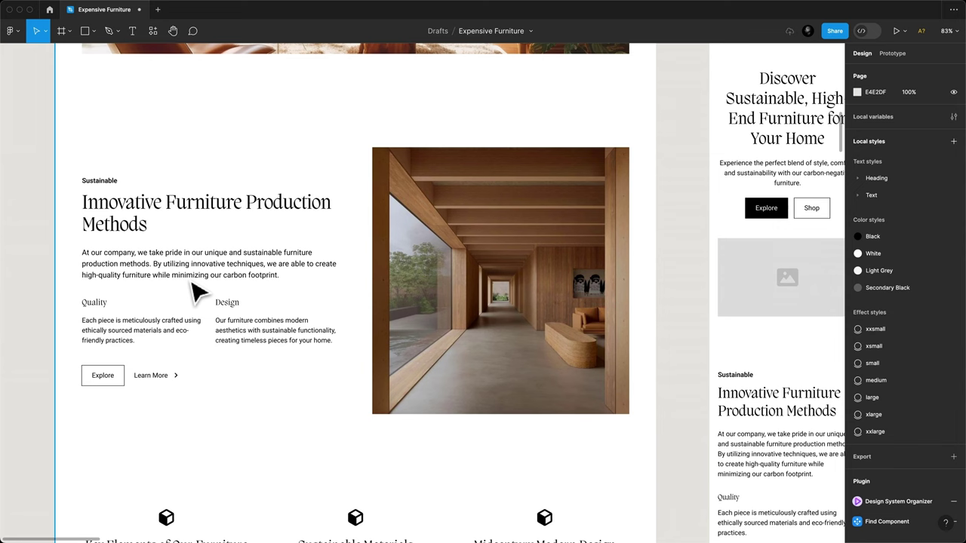
Scroll the canvas to the landing page's body copy set in PP Neue Montreal Mono
scroll(202, 279, down, 1)
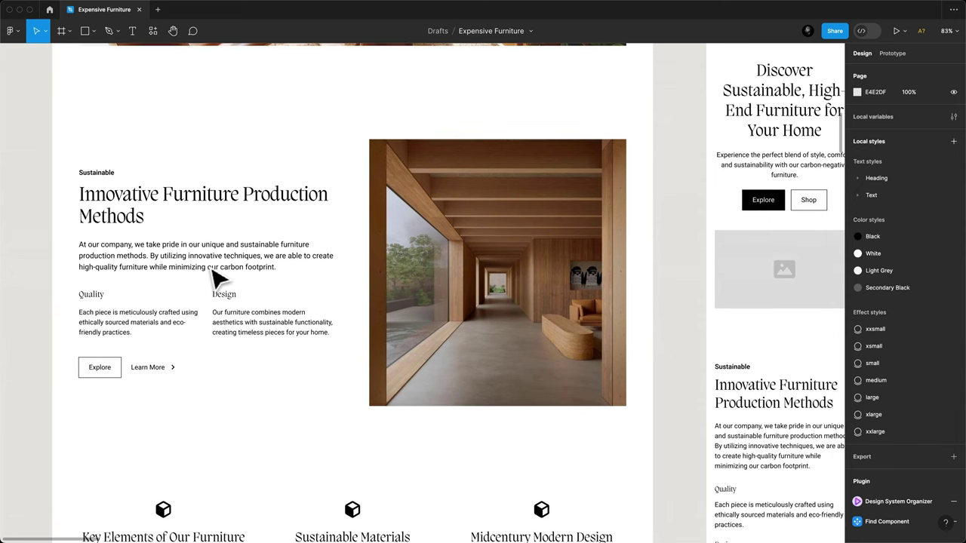
scroll(217, 279, down, 15)
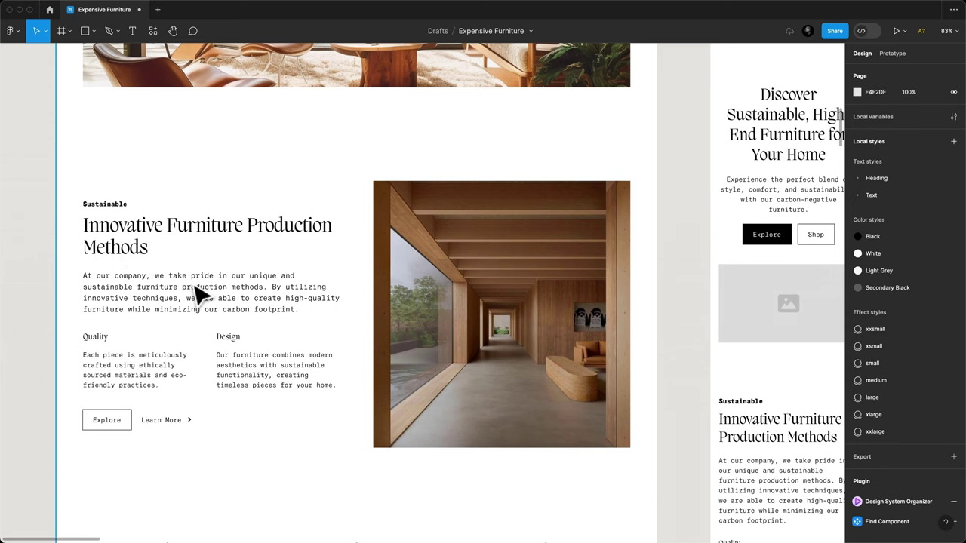
scroll(173, 314, right, 1)
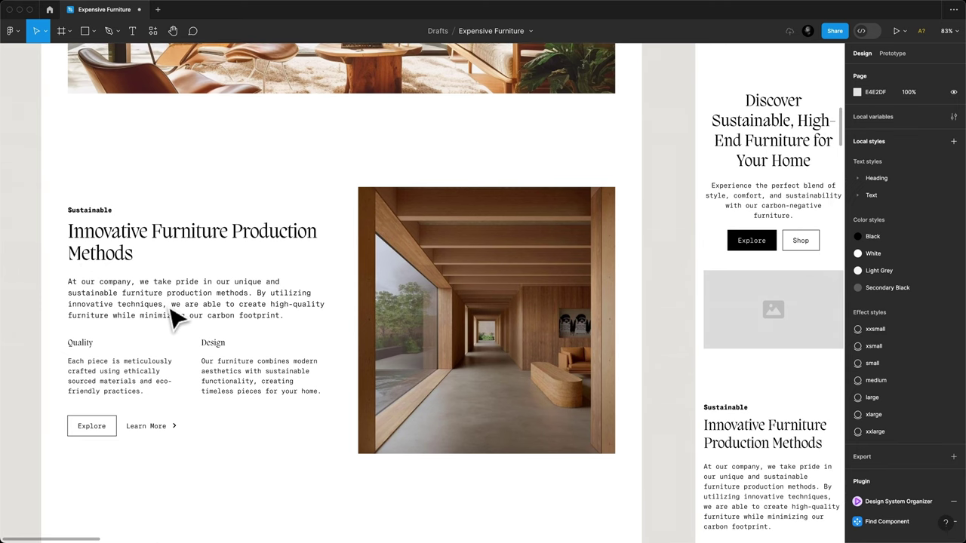
Set the Text/Medium/Normal body style's line height to 140%, after briefly trying 130%
click(168, 317)
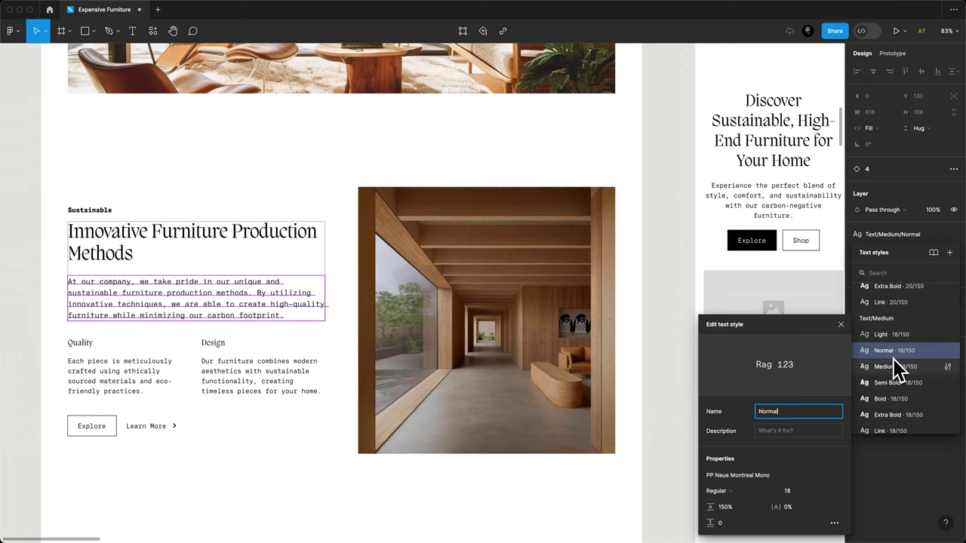
click(729, 507)
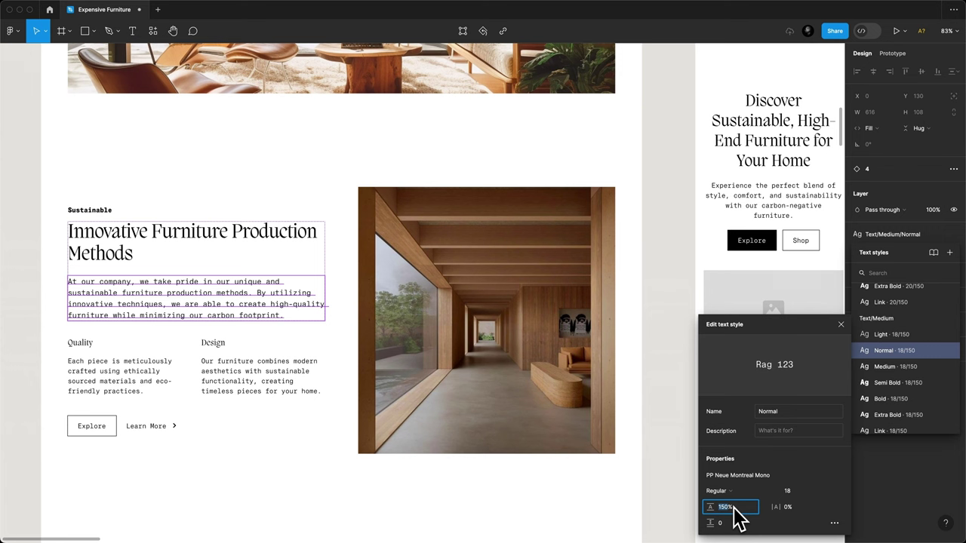
key(shift+Down)
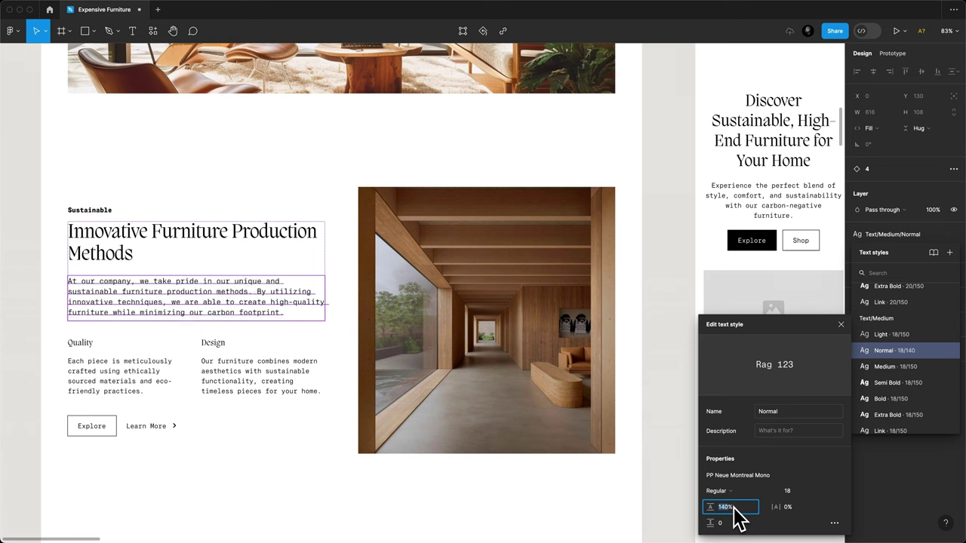
key(shift+Down)
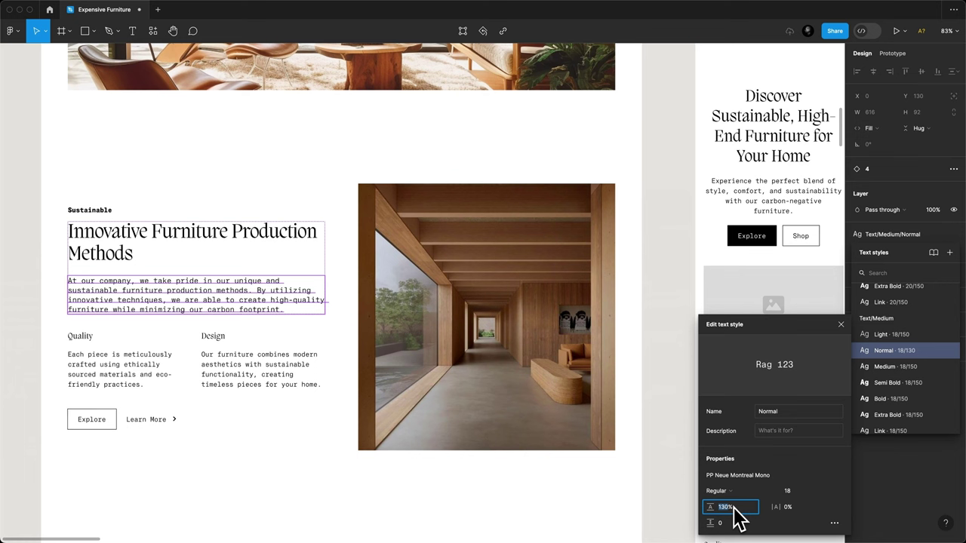
key(shift+Up)
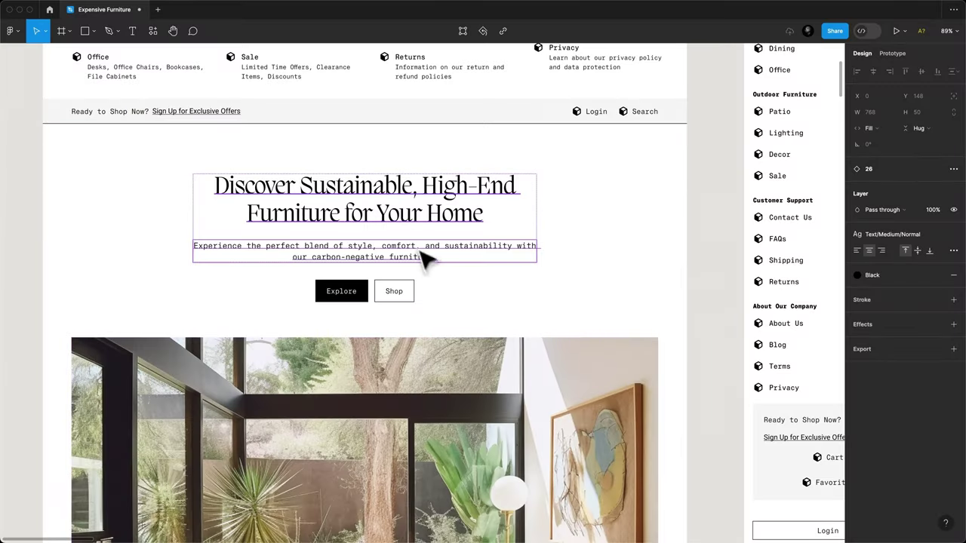
Slightly tighten the Text/Medium/Normal style's letter spacing, easing it back one step
scroll(383, 265, up, 5)
scroll(382, 266, up, 10)
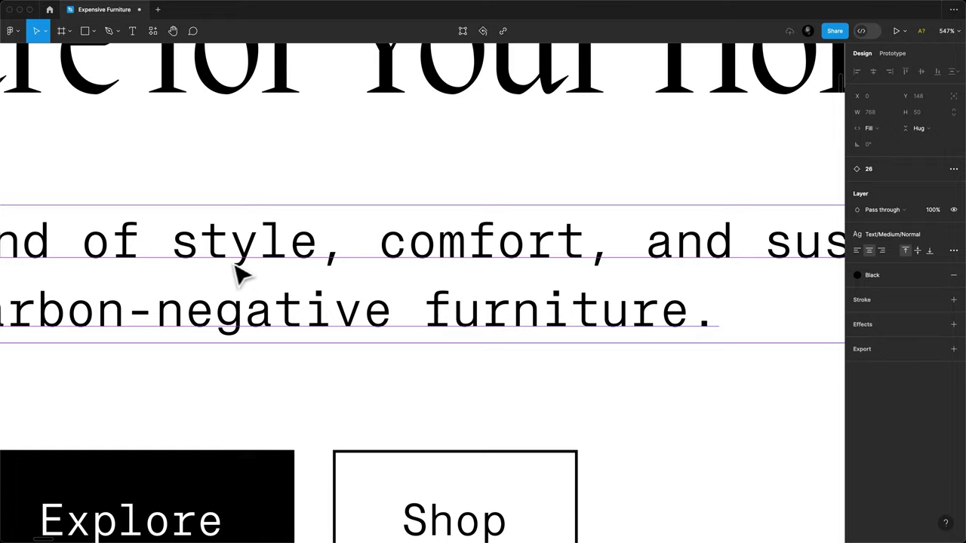
scroll(230, 279, down, 1)
scroll(223, 296, down, 10)
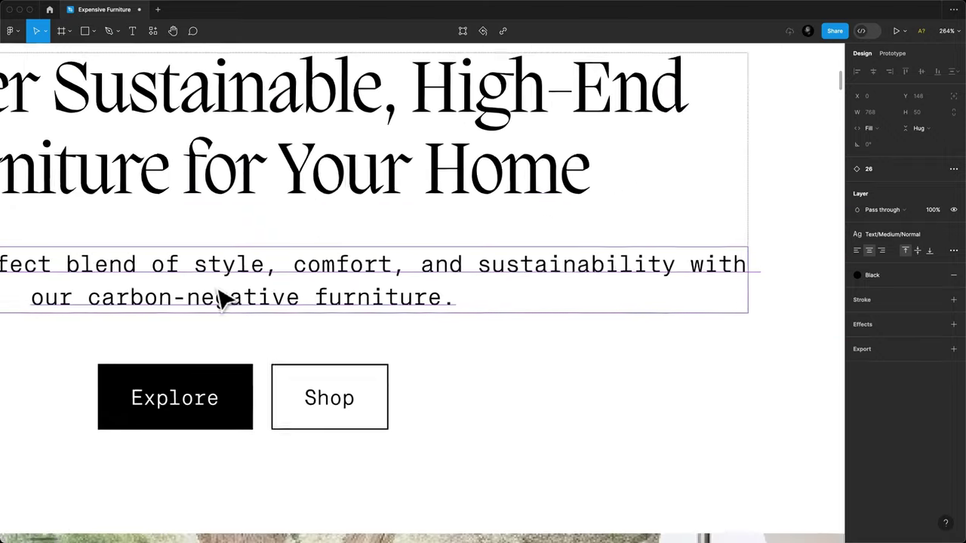
scroll(224, 297, down, 2)
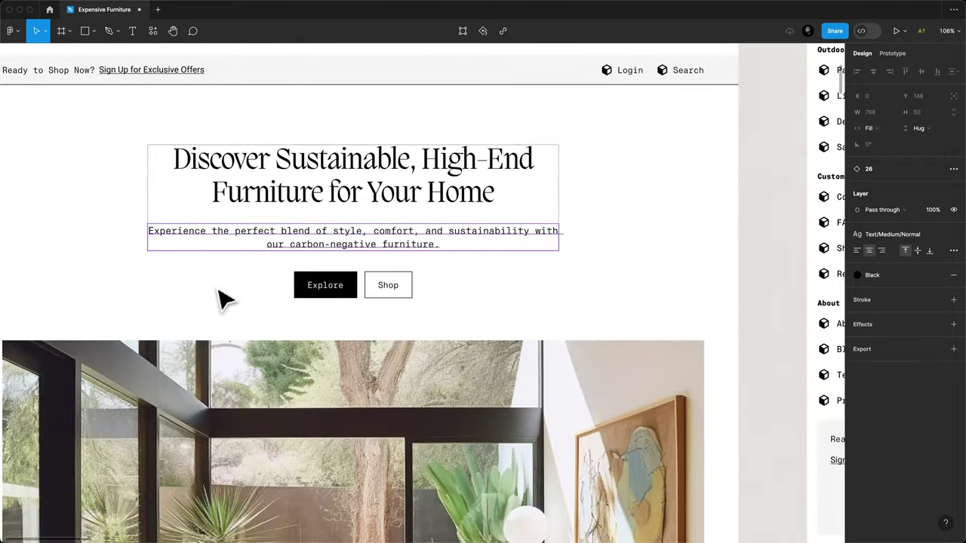
scroll(218, 303, down, 3)
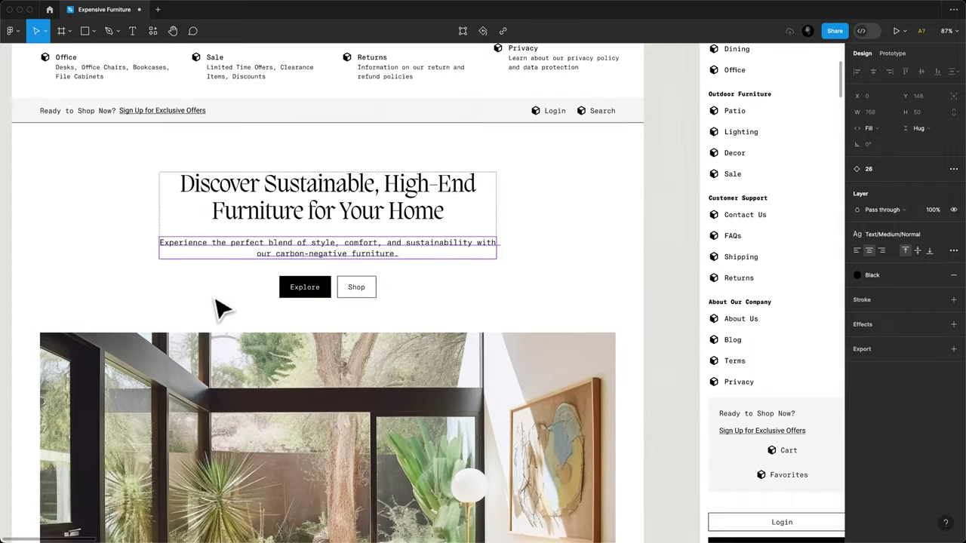
scroll(220, 306, down, 2)
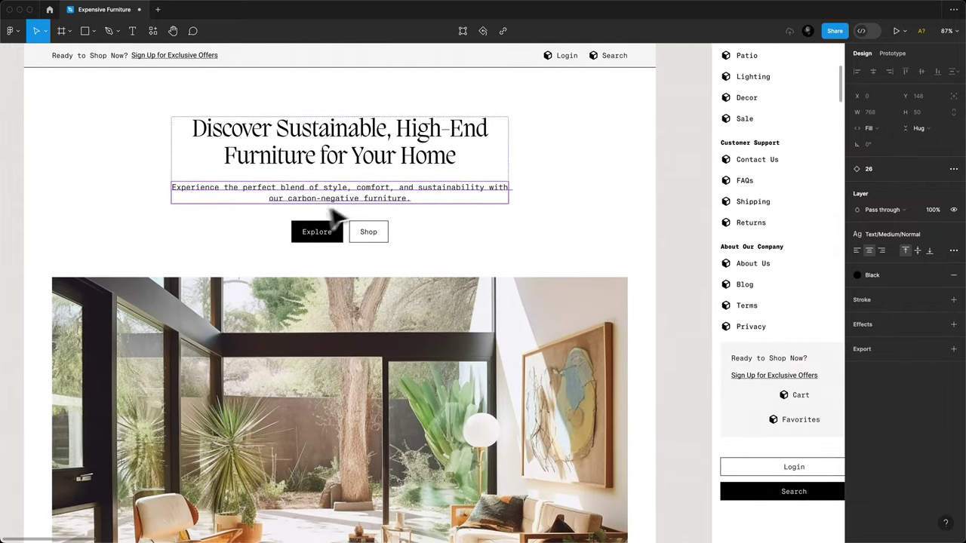
click(906, 237)
click(951, 350)
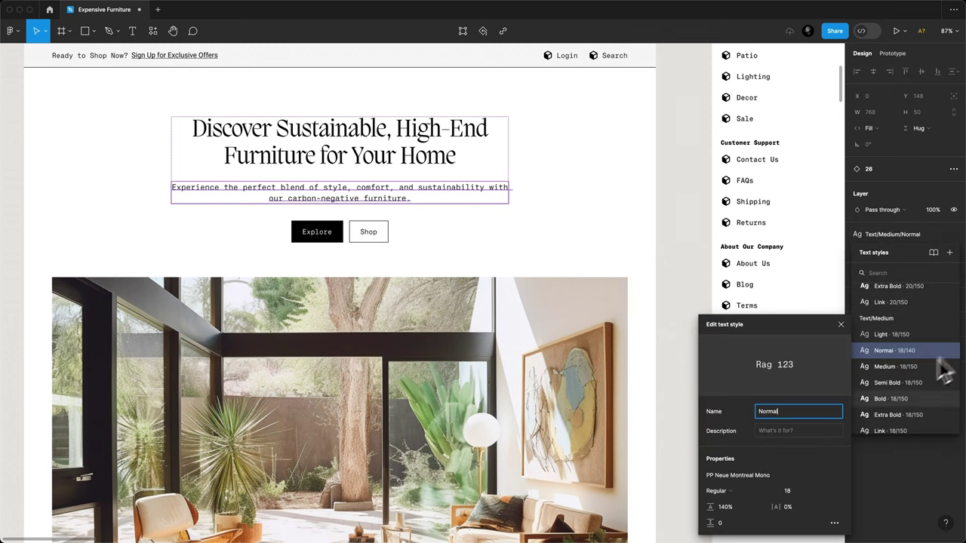
click(789, 511)
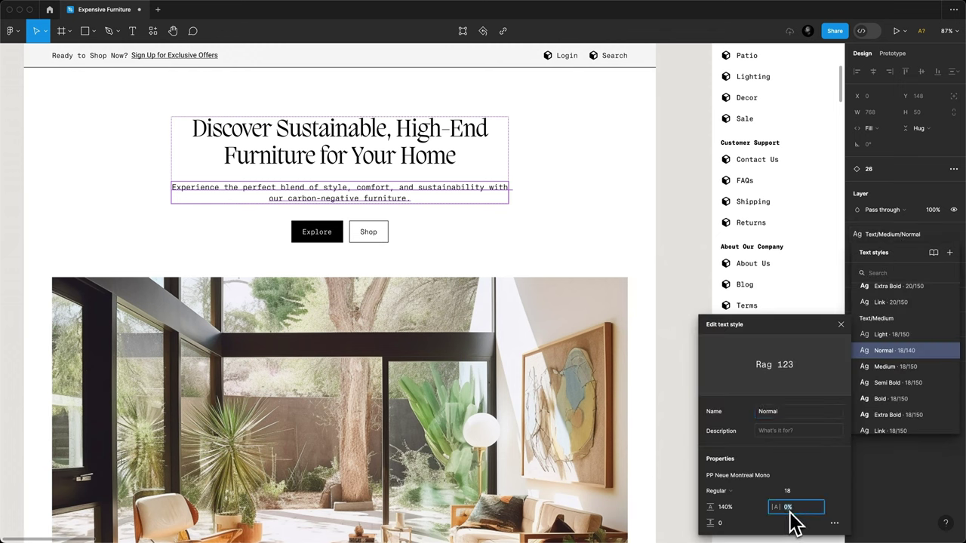
key(Down)
key(Down)
key(Down)
key(Down)
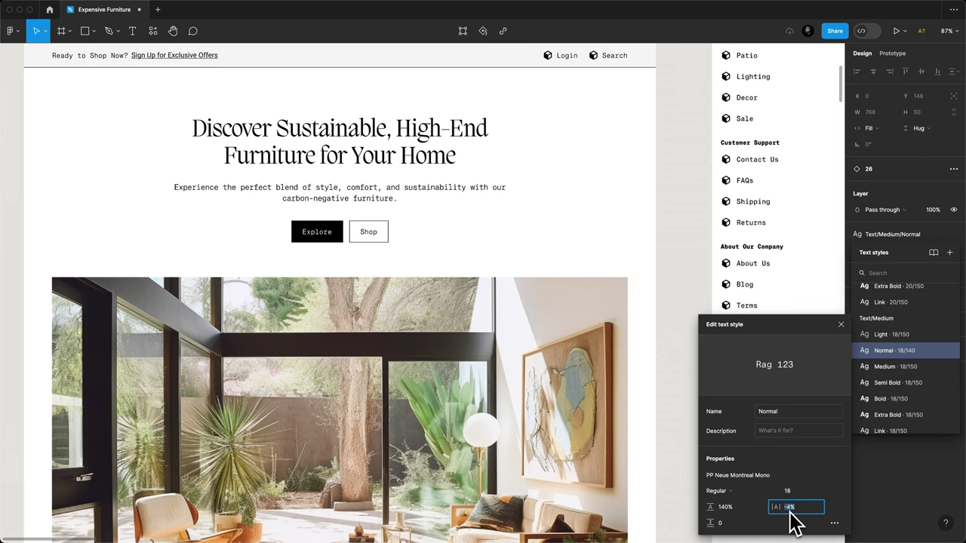
key(Down)
key(Down)
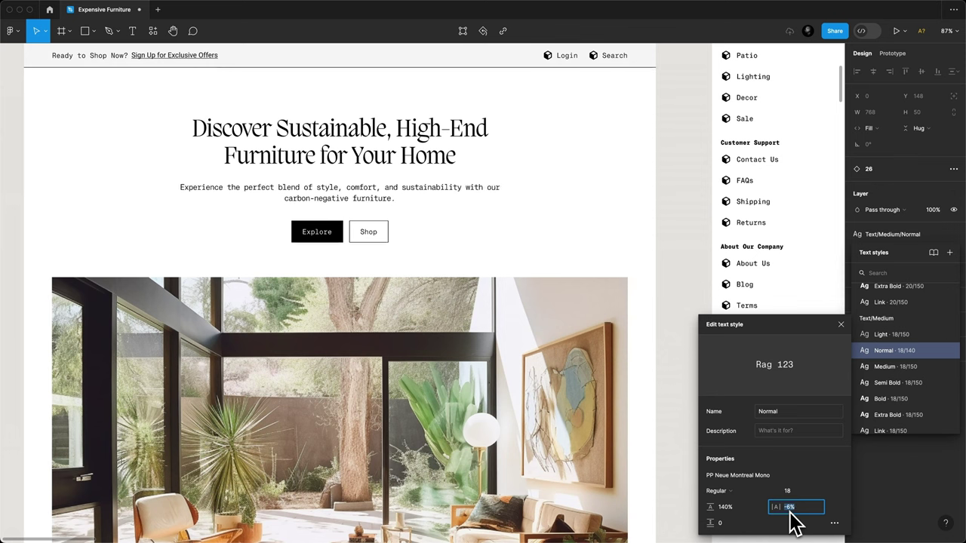
key(Up)
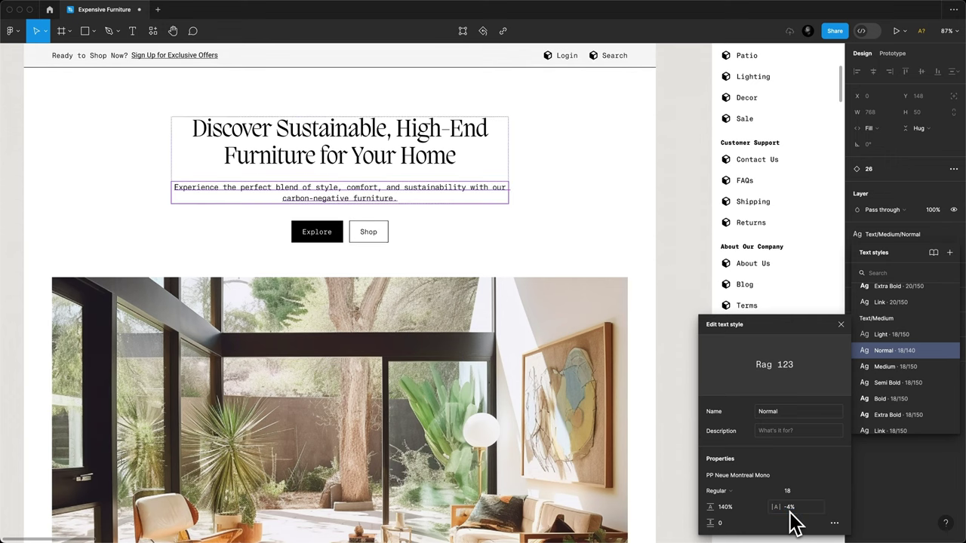
click(701, 183)
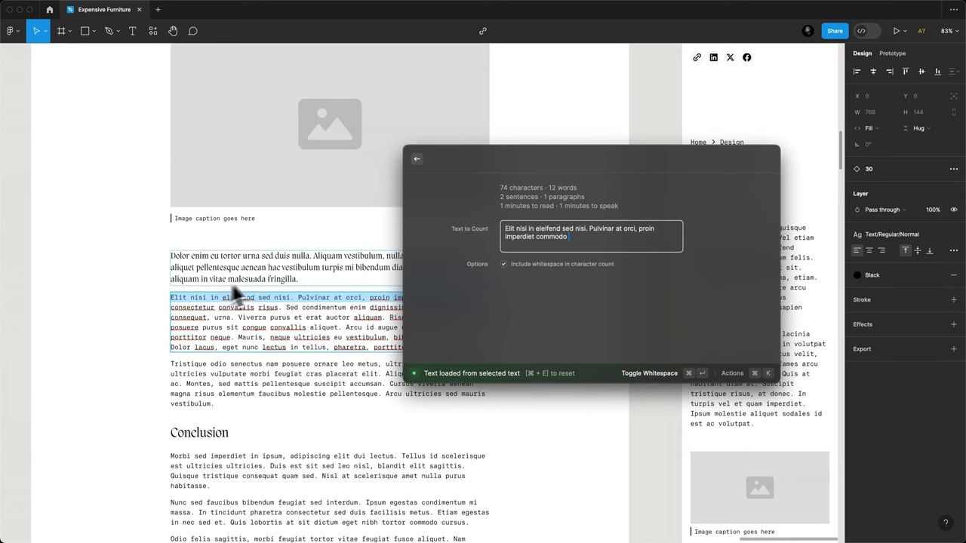
Close the word-count plugin and narrow the blog's inner content column from 768 to about 590 wide
key(Escape)
key(Escape)
key(Escape)
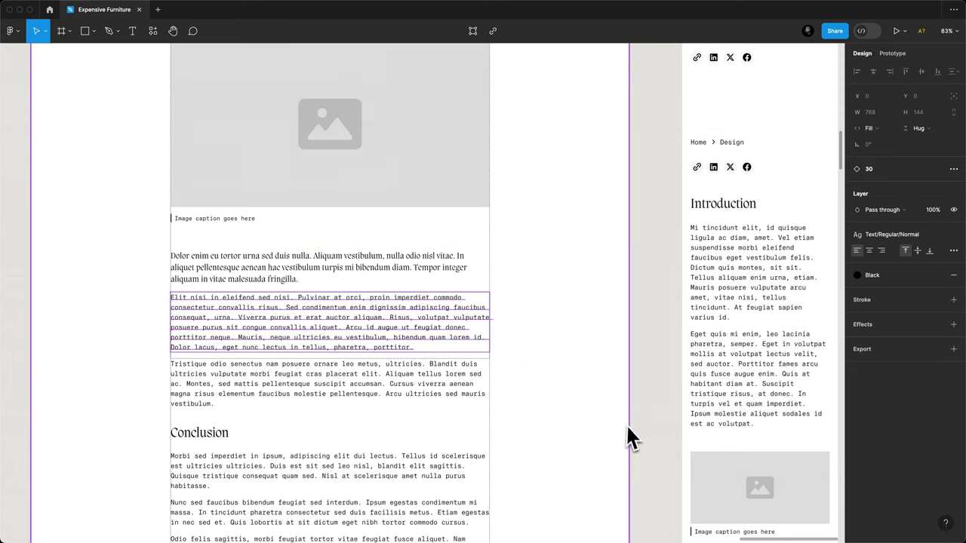
click(628, 427)
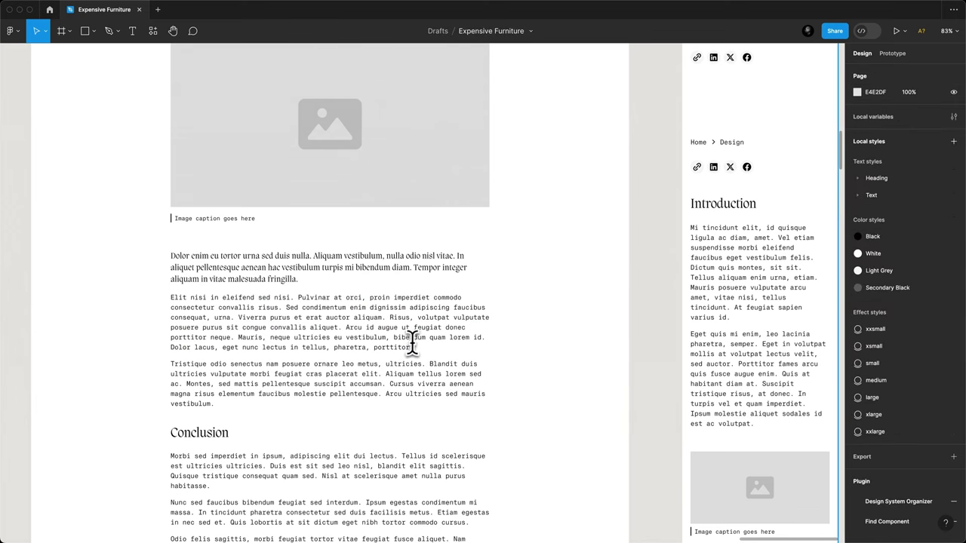
scroll(453, 345, down, 3)
click(487, 348)
click(441, 337)
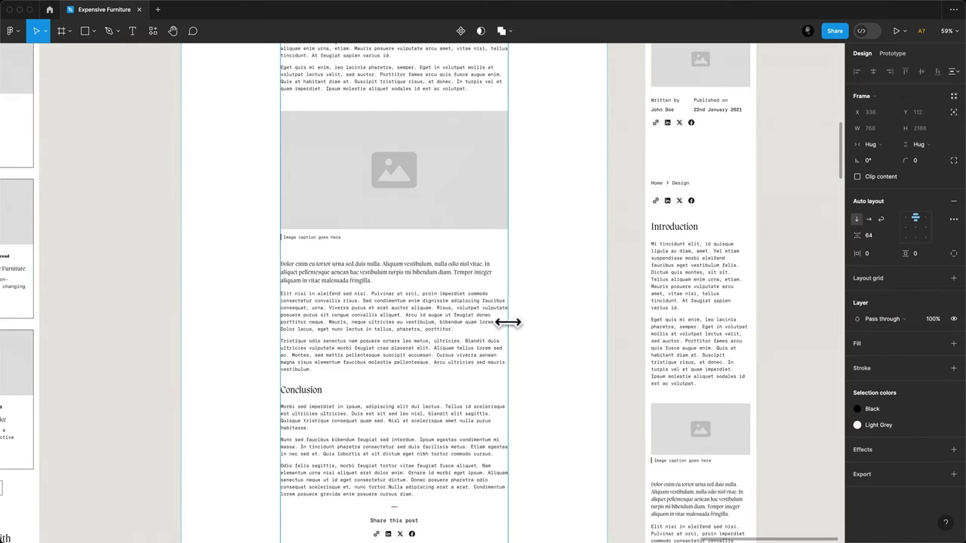
drag(508, 323, 481, 324)
Select the outer page frame and view the blog page at 100% zoom
click(508, 335)
scroll(457, 377, up, 5)
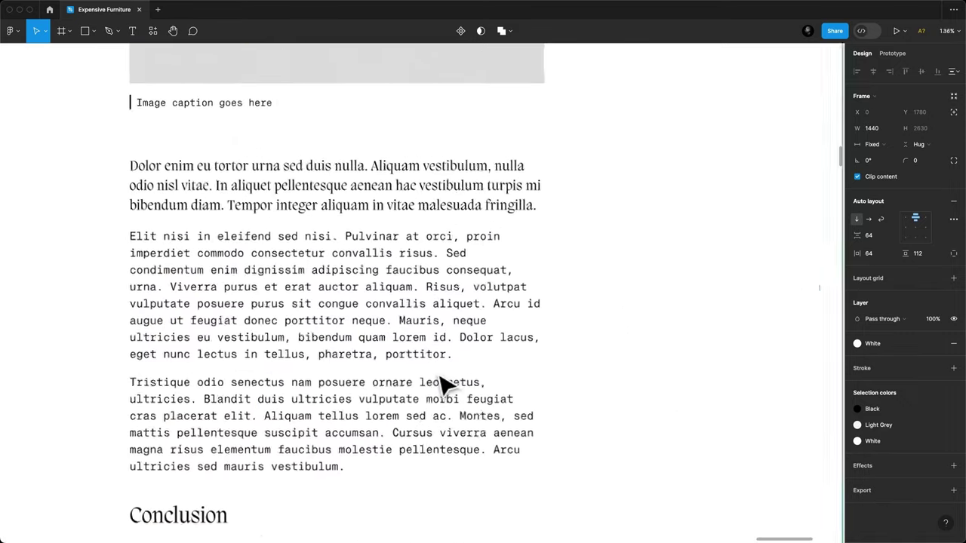
key(shift+0)
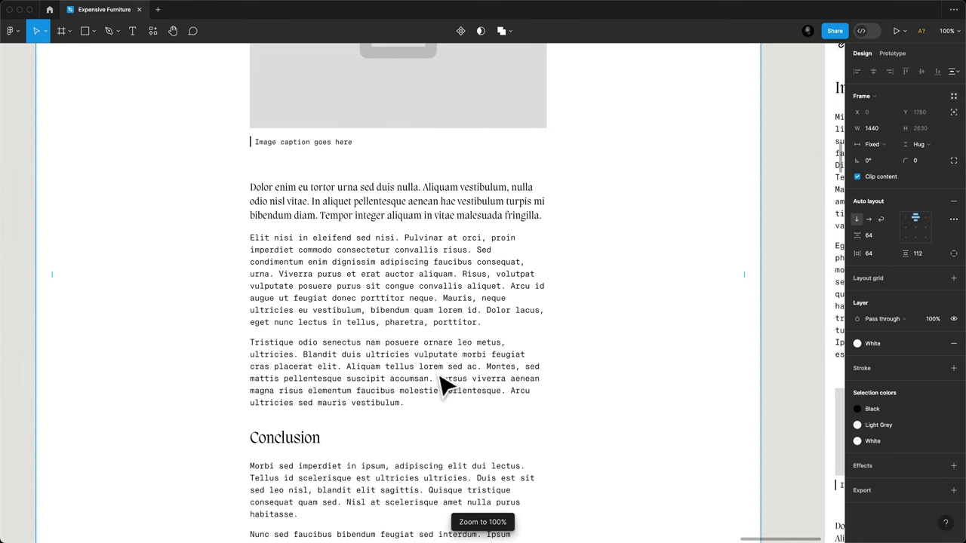
scroll(443, 383, down, 1)
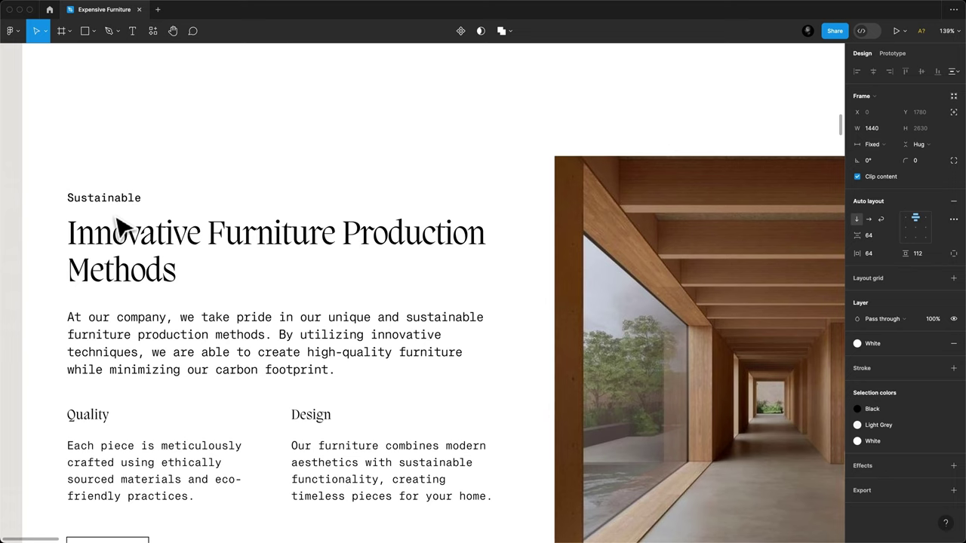
Make the Sustainable eyebrow bold and detach it from its shared text style
click(109, 201)
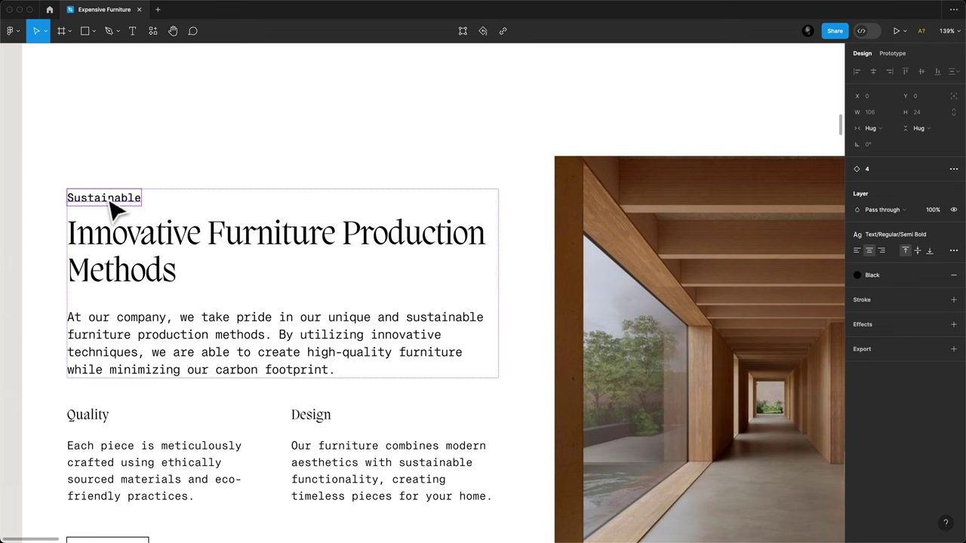
scroll(111, 211, down, 2)
scroll(111, 211, right, 1)
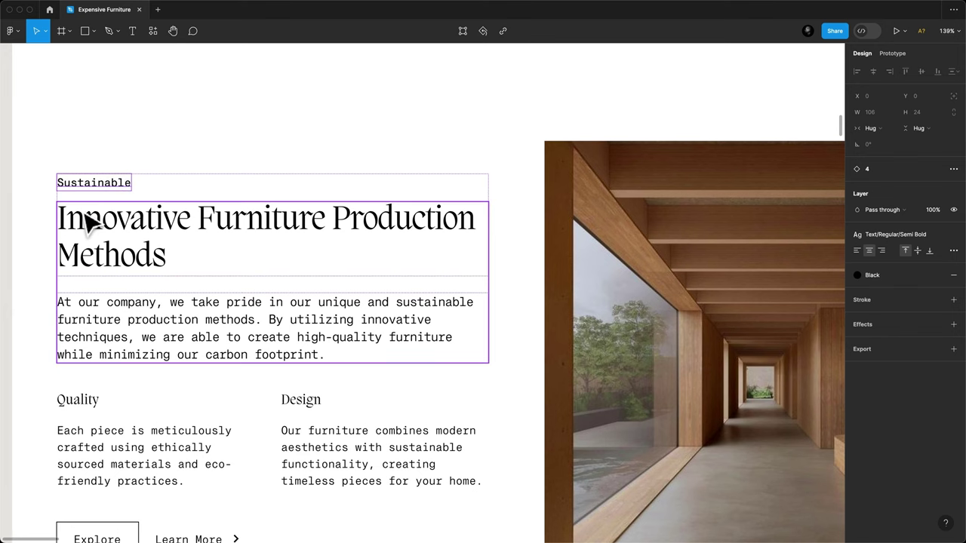
key(super+b)
click(921, 284)
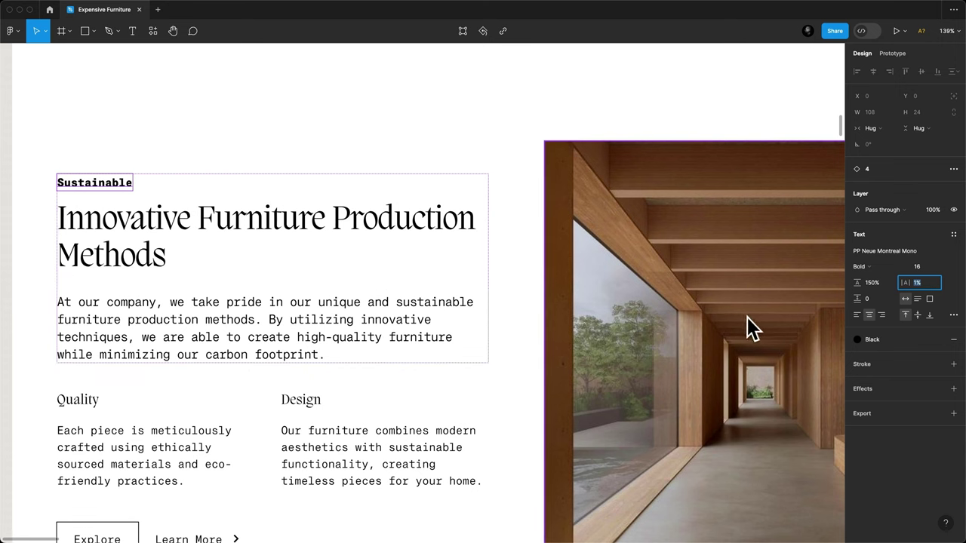
Try uppercase case on the Sustainable label in type settings, then back out of it
click(954, 315)
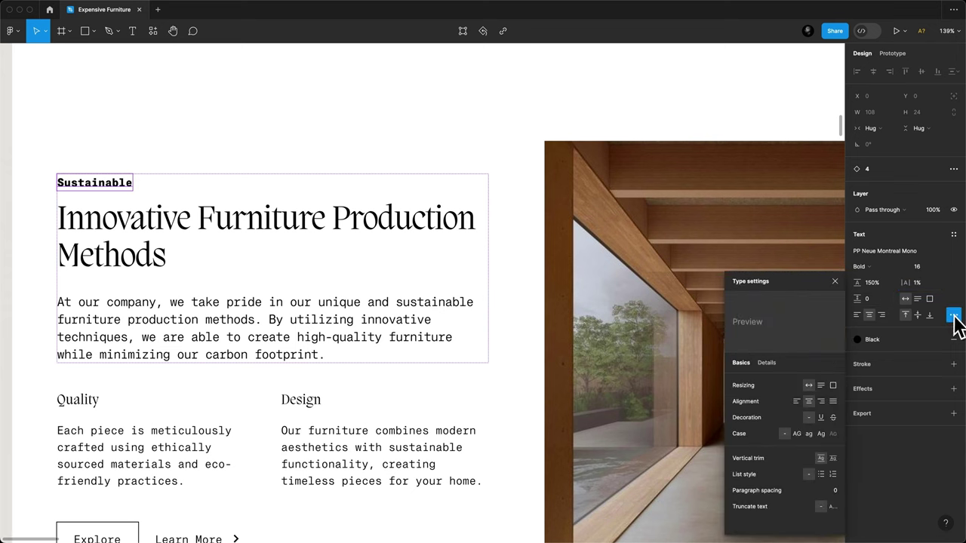
click(798, 434)
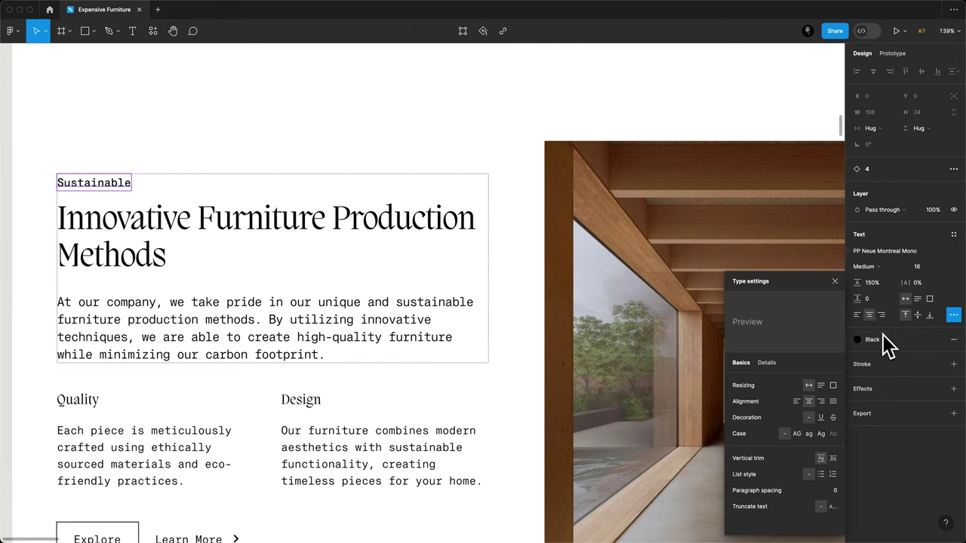
click(798, 435)
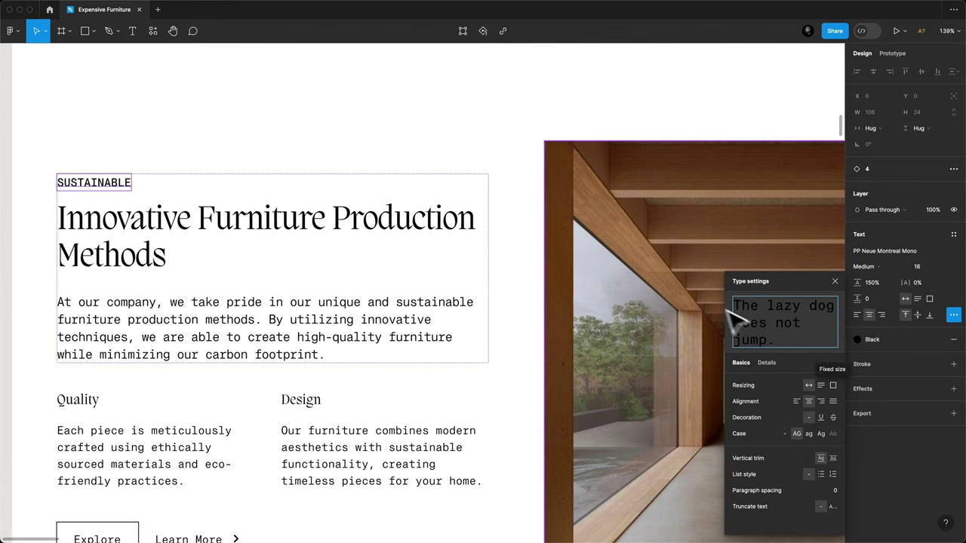
key(Escape)
click(110, 193)
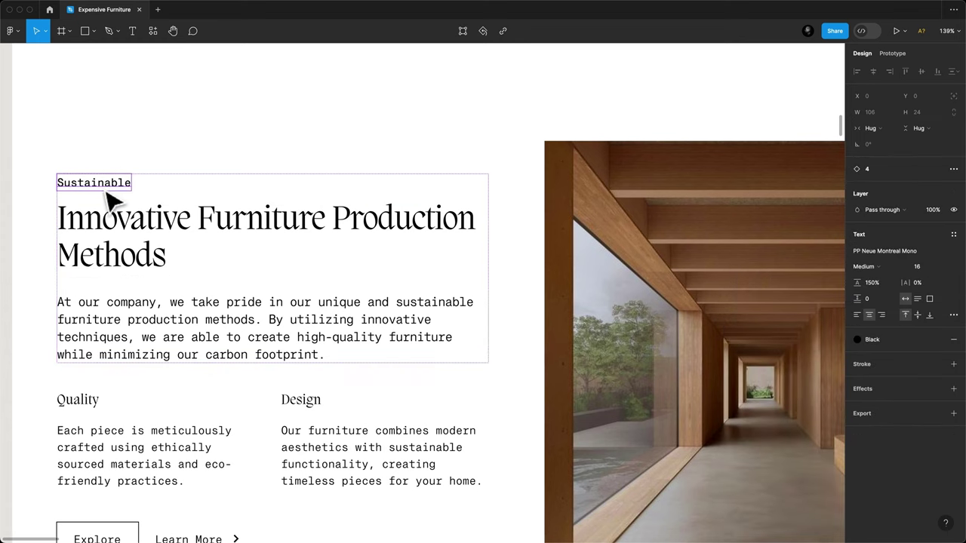
click(954, 315)
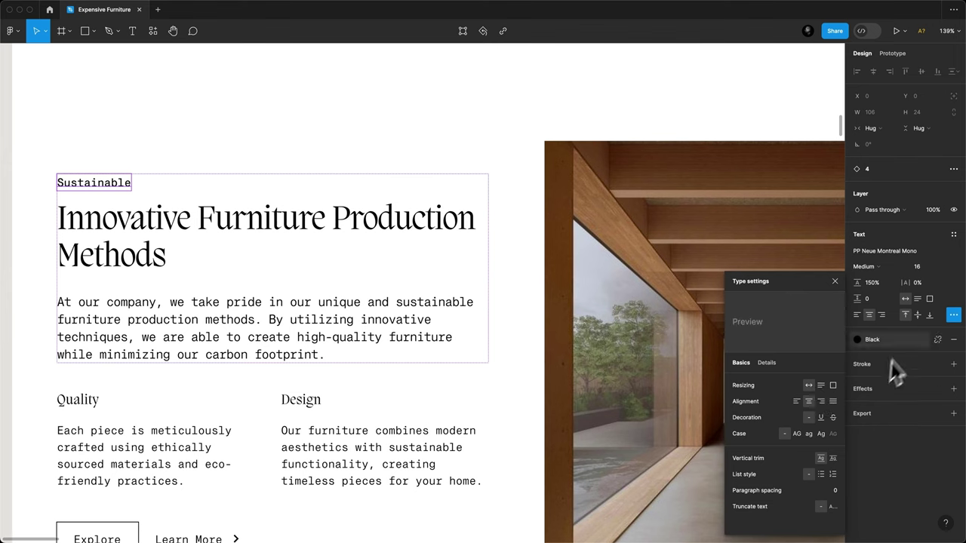
key(Escape)
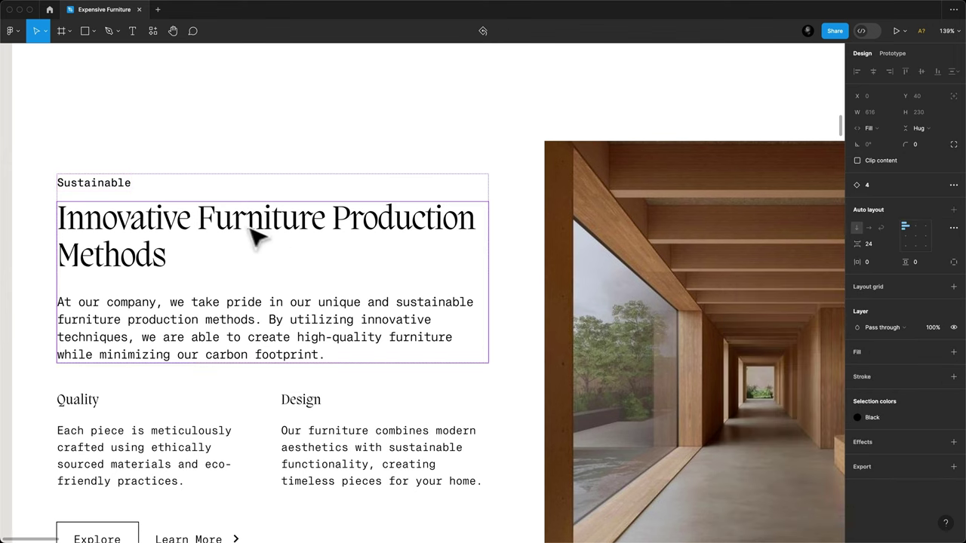
Set the Sustainable label to uppercase case so it reads SUSTAINABLE, and make it Bold
click(95, 189)
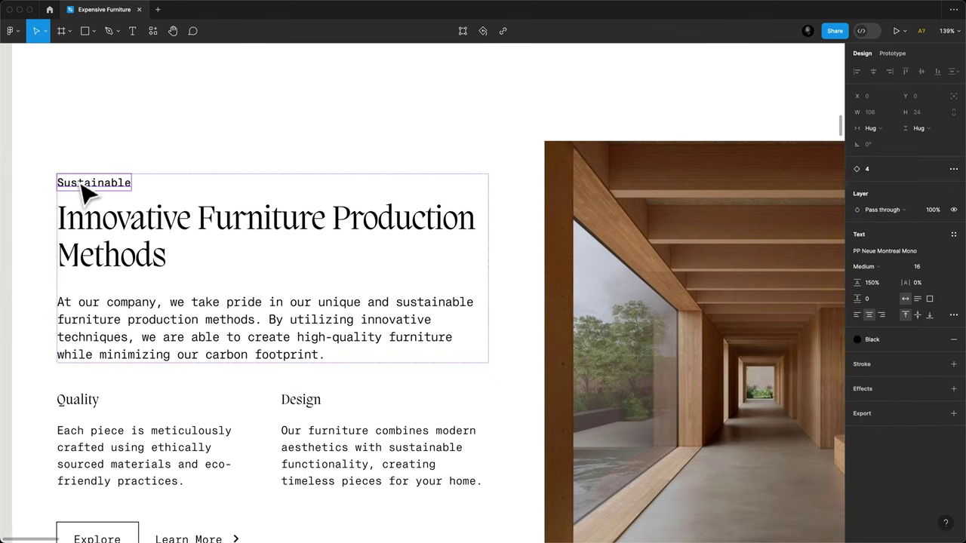
click(953, 315)
click(797, 435)
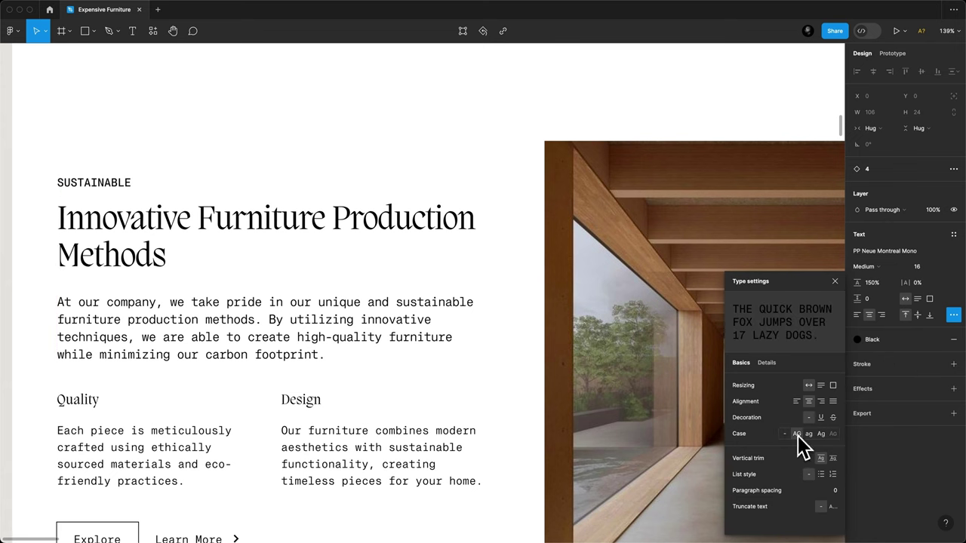
click(867, 266)
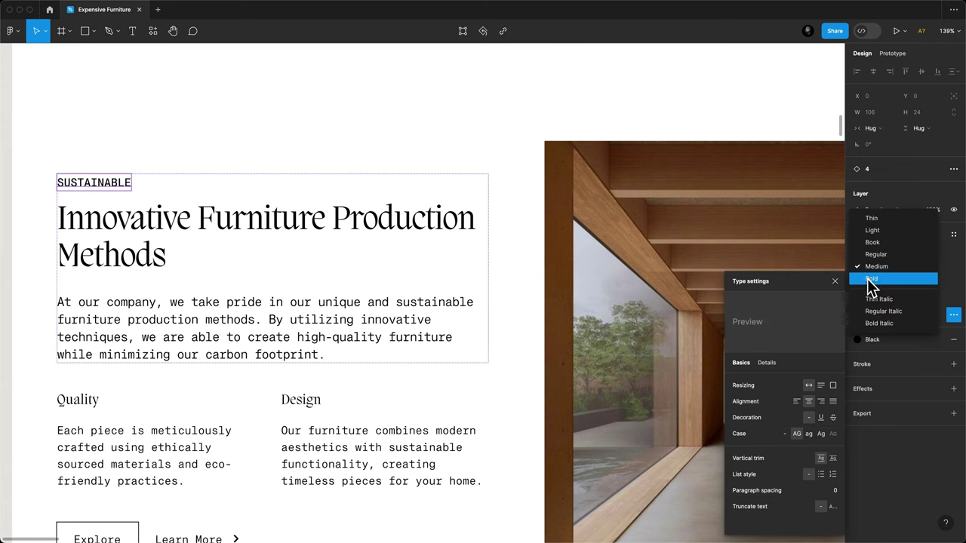
click(872, 279)
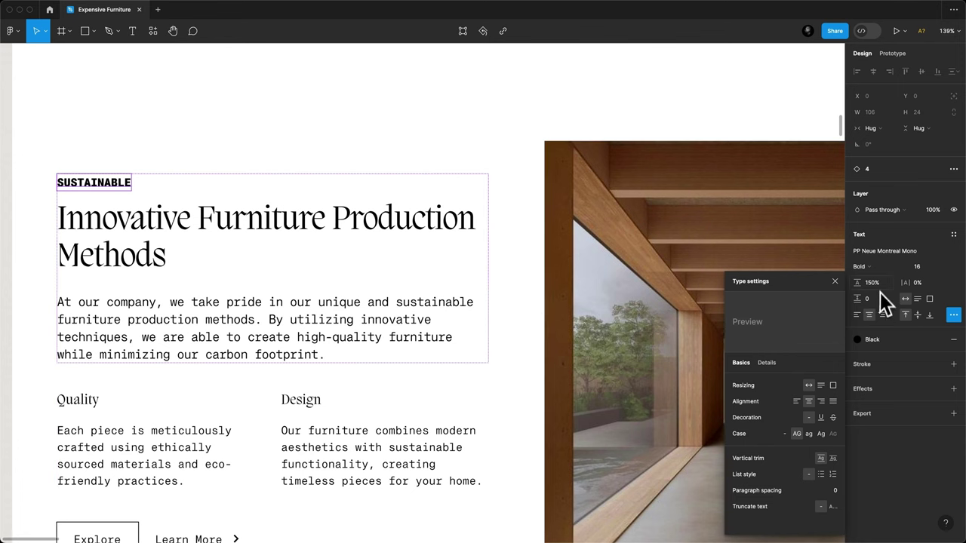
Give the SUSTAINABLE eyebrow 15% letter spacing and switch its weight back to Medium
click(921, 286)
key(Up)
key(Up)
key(Up)
key(Up)
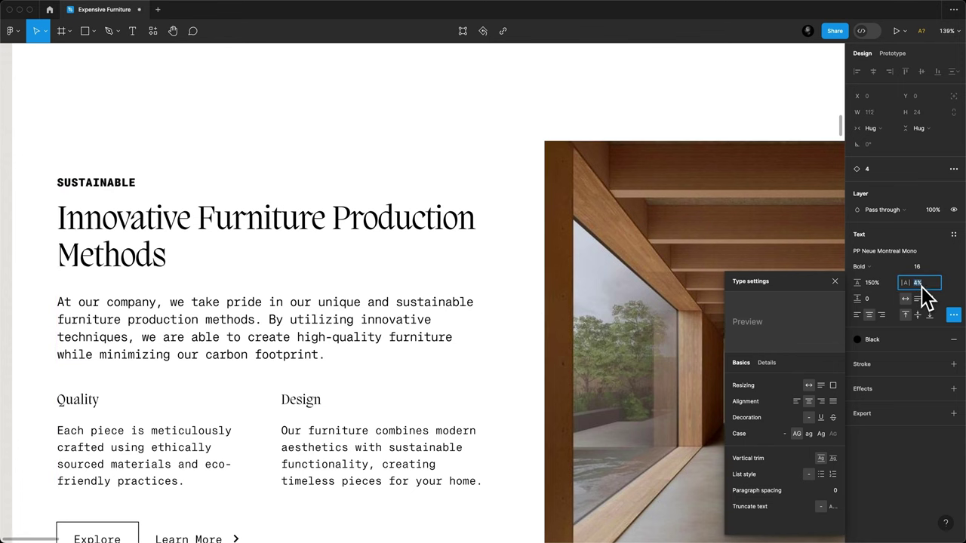
key(Up)
key(Up)
key(Up)
key(Up)
key(Up)
key(Up)
key(Up)
key(Up)
key(Up)
key(Up)
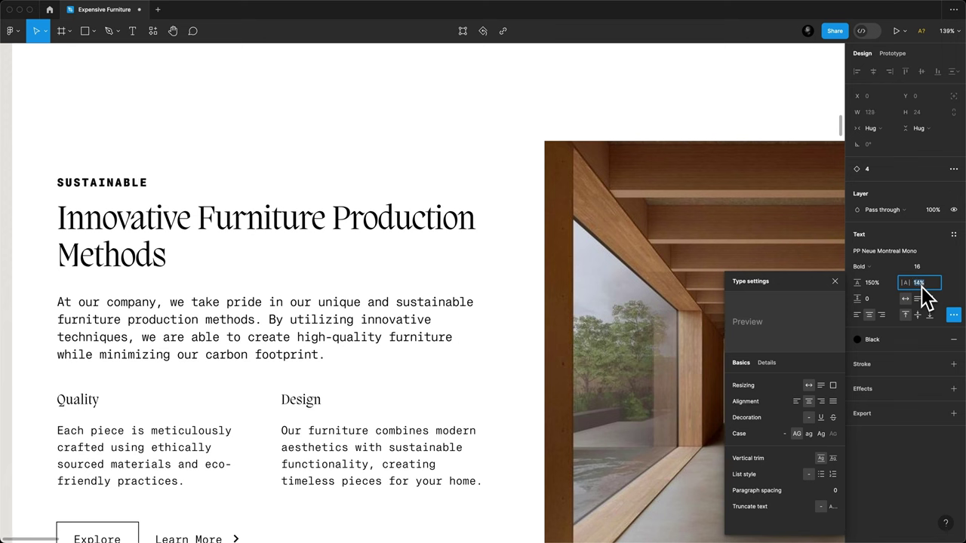
key(Up)
key(Up)
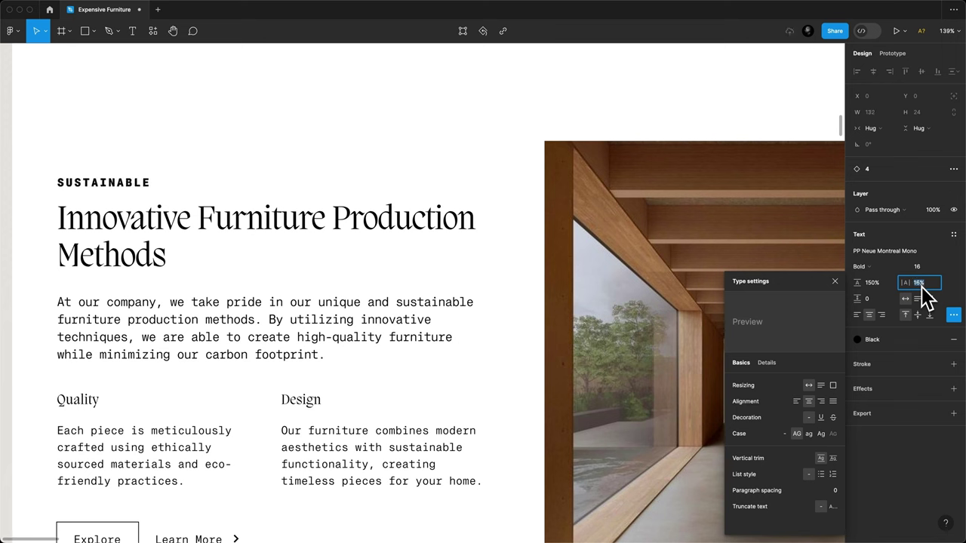
key(Down)
key(Return)
click(892, 267)
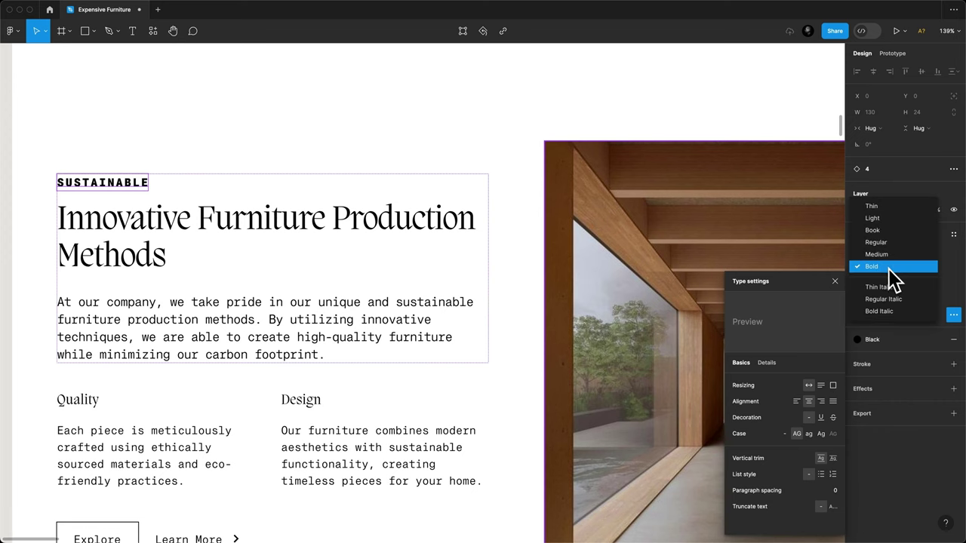
click(885, 261)
click(887, 495)
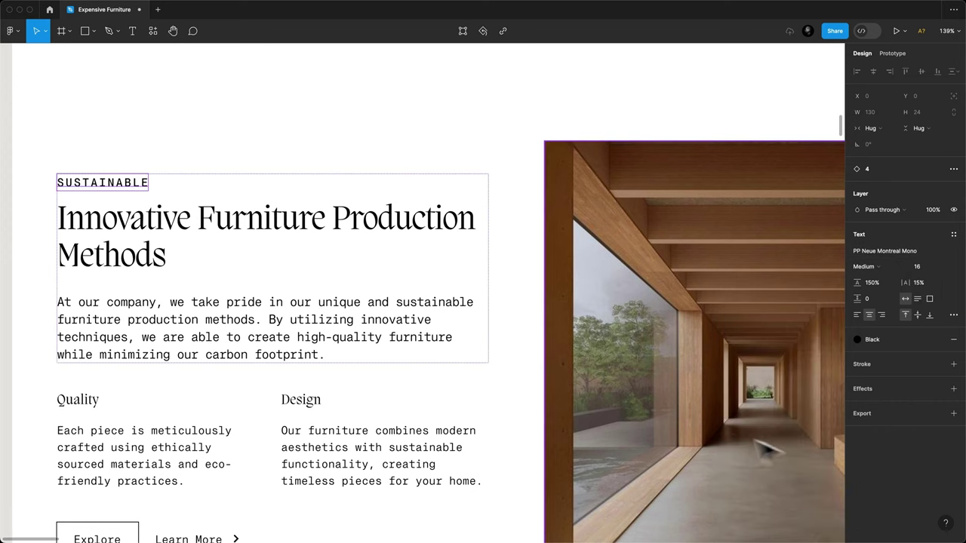
ctrl+scroll(367, 291, down, 5)
click(557, 302)
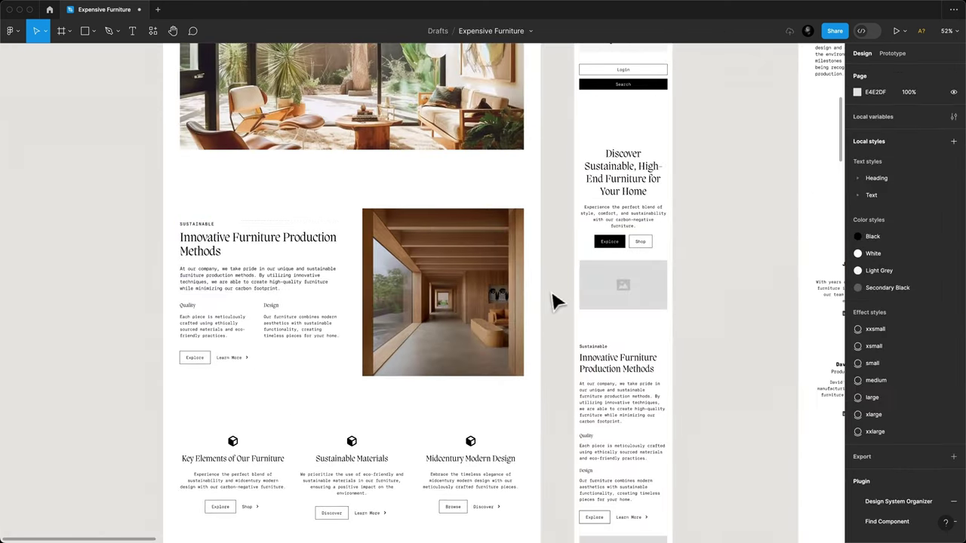
key(shift+0)
scroll(559, 302, left, 3)
scroll(559, 302, right, 2)
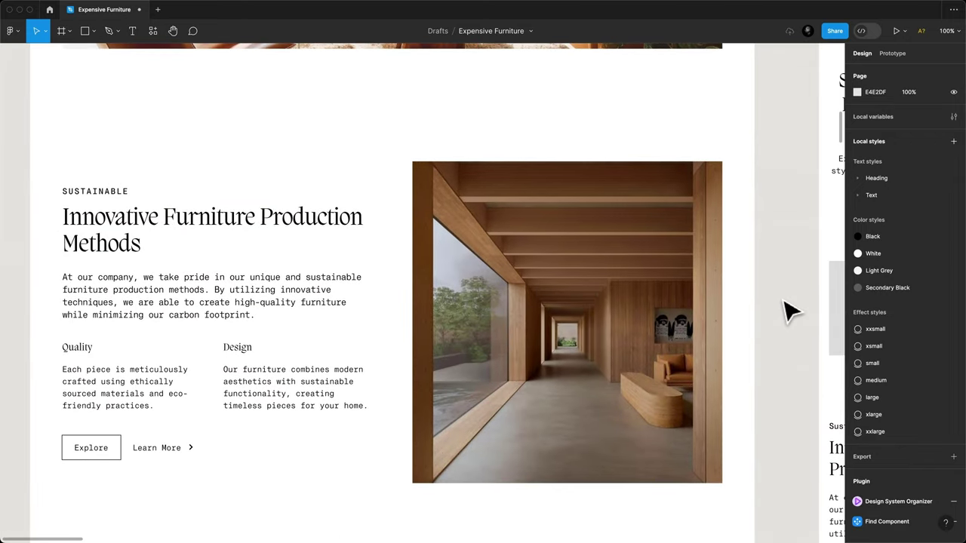
scroll(155, 298, down, 1)
scroll(155, 298, left, 1)
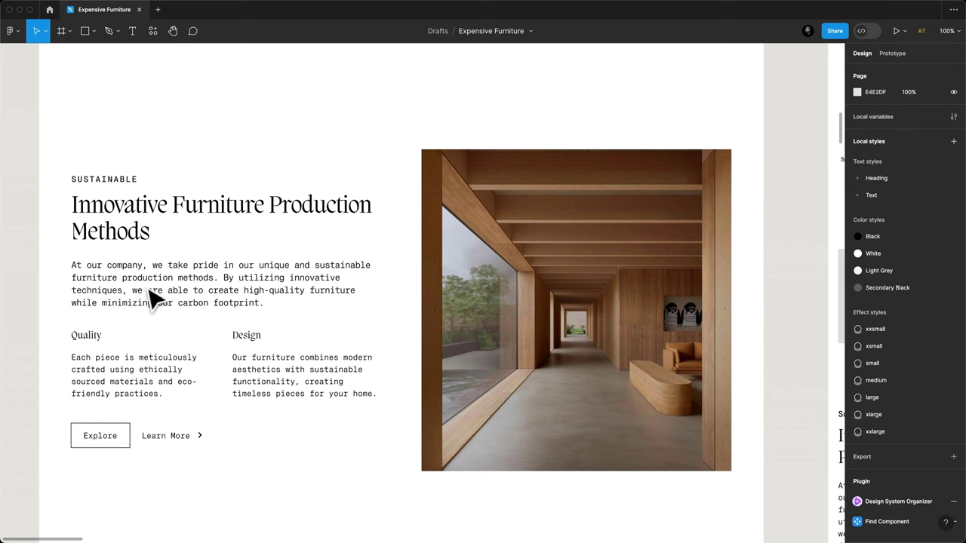